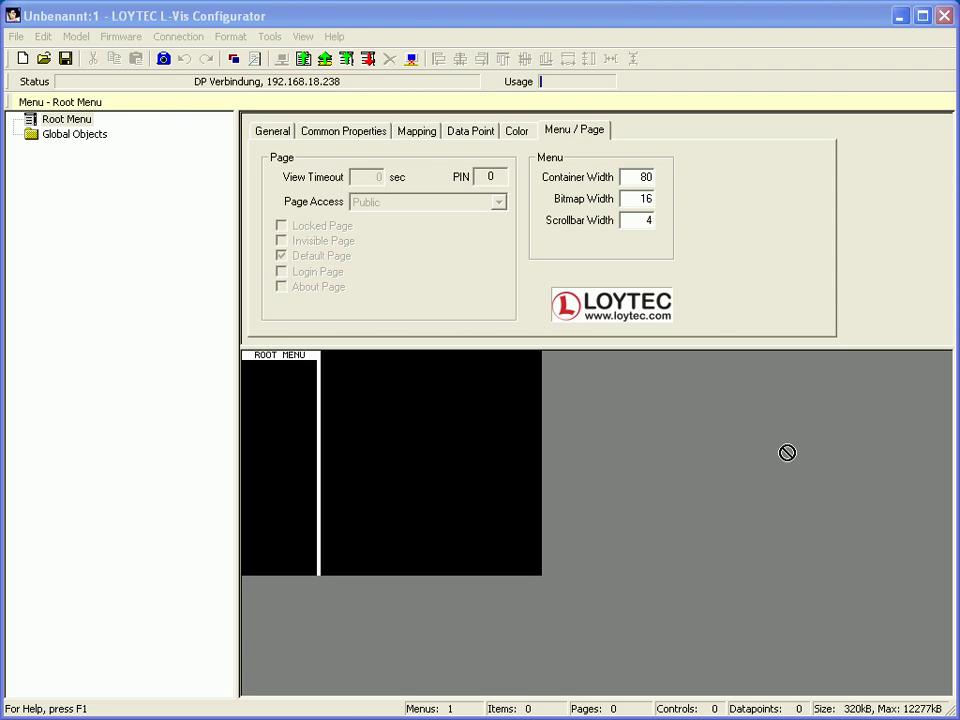
- In Project Settings > Extended Settings, set the system Background colour to blue (index 252)
{"action": "left_click", "coordinate": [17, 36]}
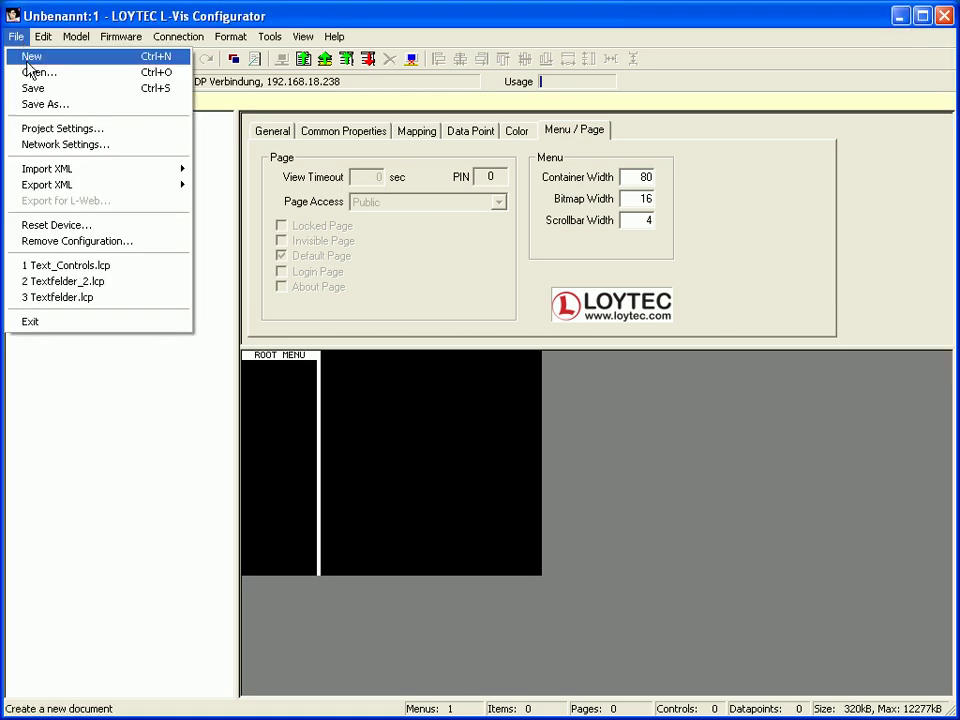
{"action": "left_click", "coordinate": [53, 131]}
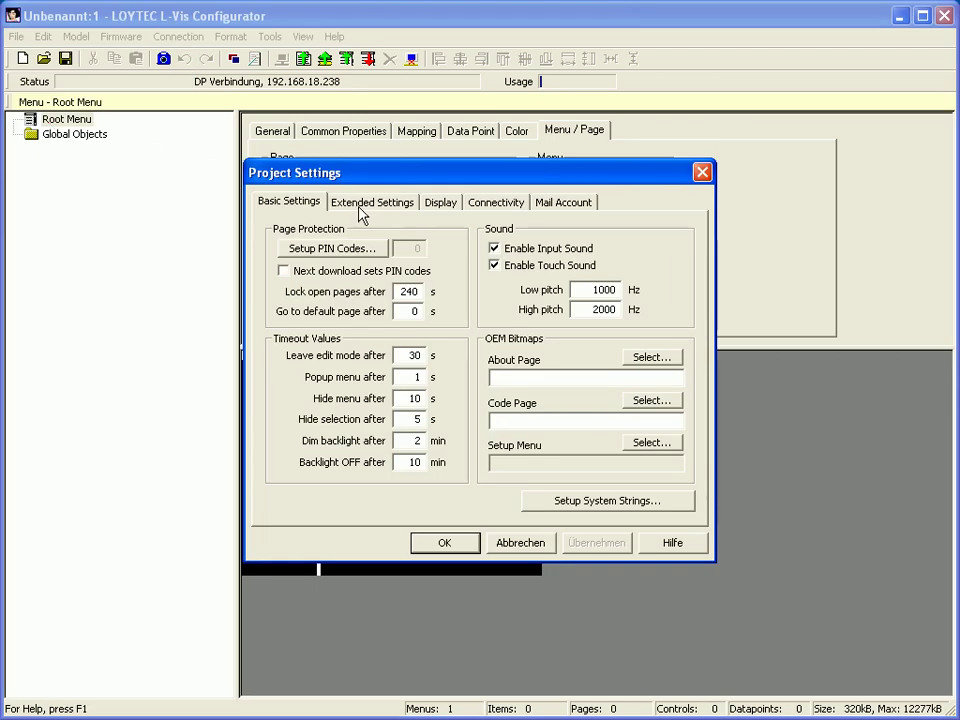
{"action": "left_click", "coordinate": [405, 205]}
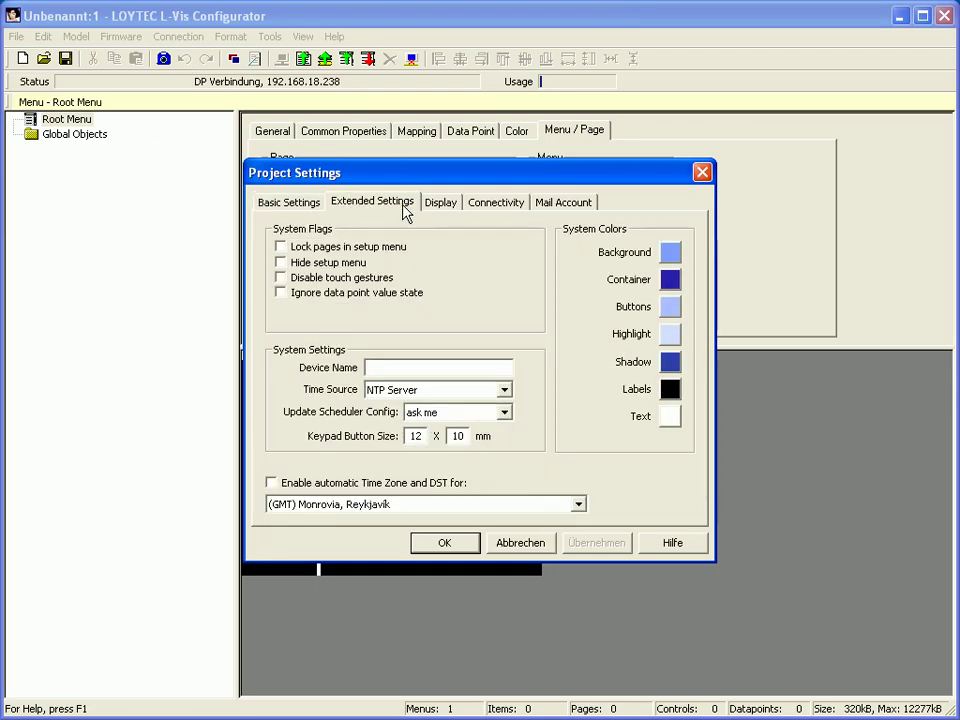
{"action": "left_click", "coordinate": [670, 254]}
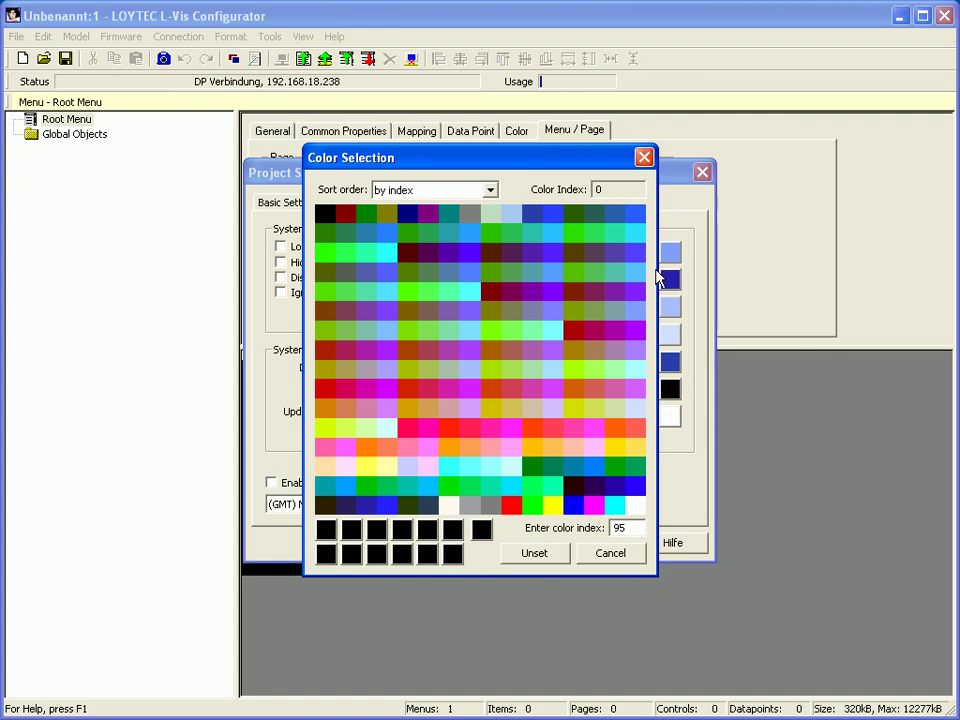
{"action": "left_click", "coordinate": [575, 507]}
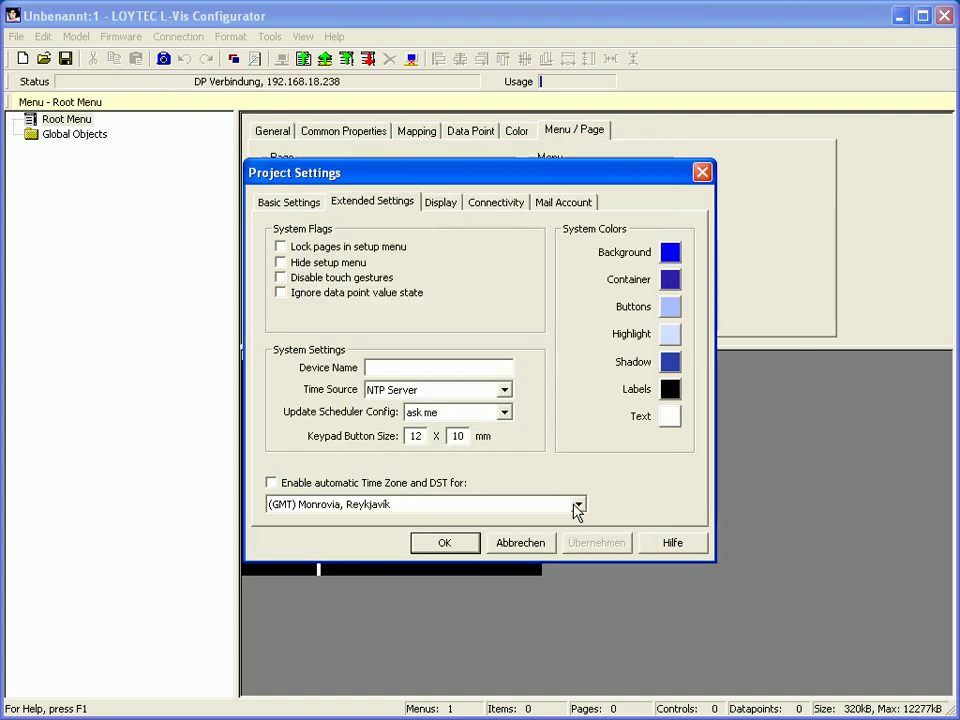
{"action": "left_click", "coordinate": [467, 546]}
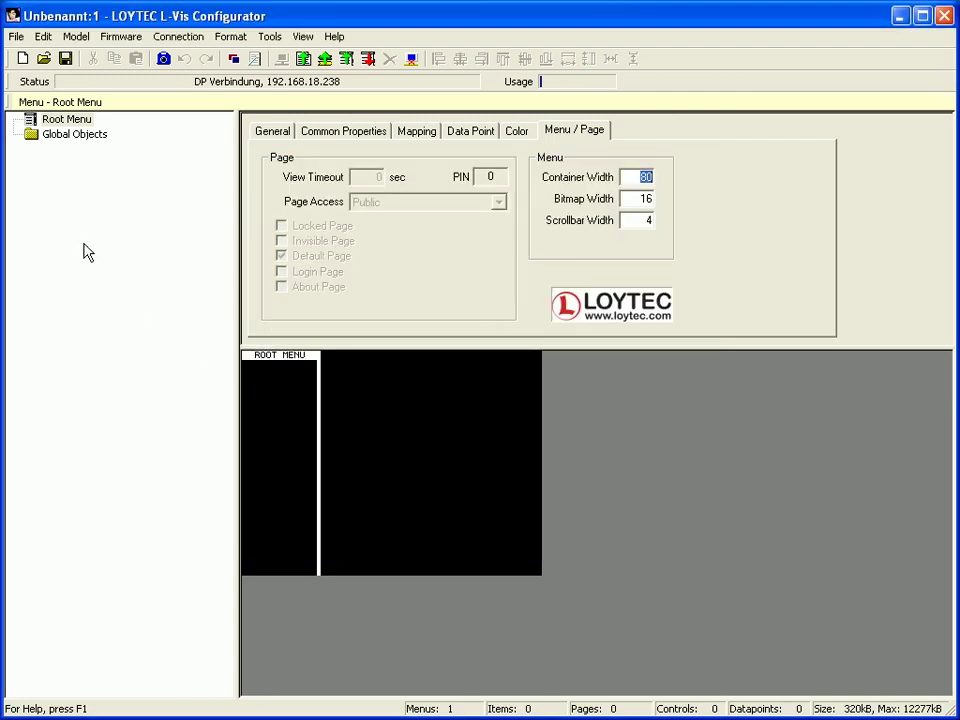
- Add Menu Item 1 under Root Menu and add Page 1 beneath it
{"action": "left_click", "coordinate": [62, 122]}
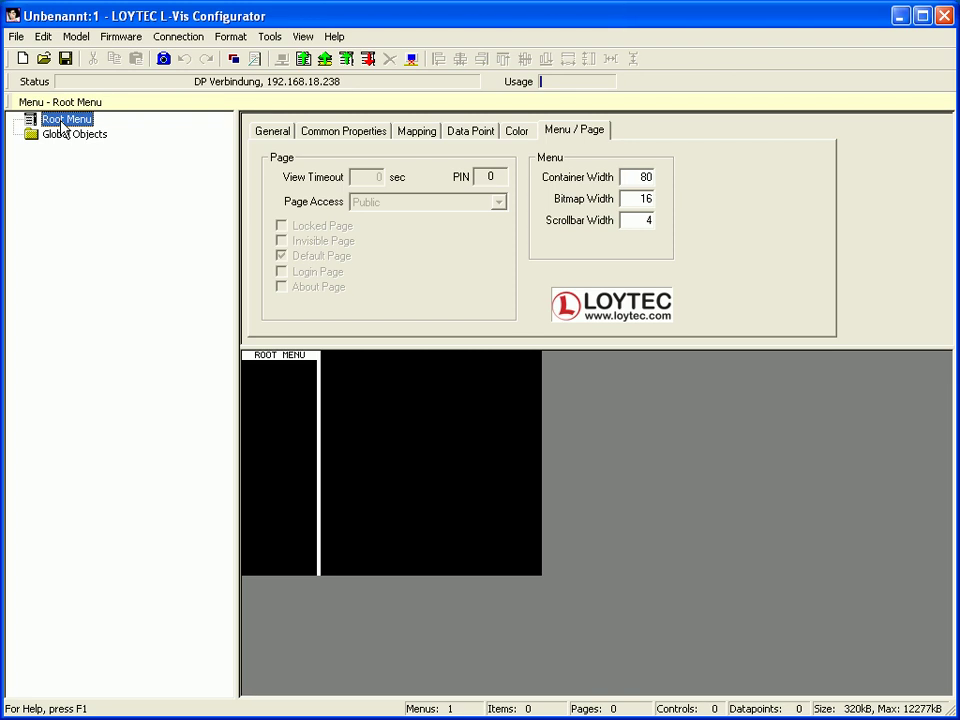
{"action": "right_click", "coordinate": [62, 126]}
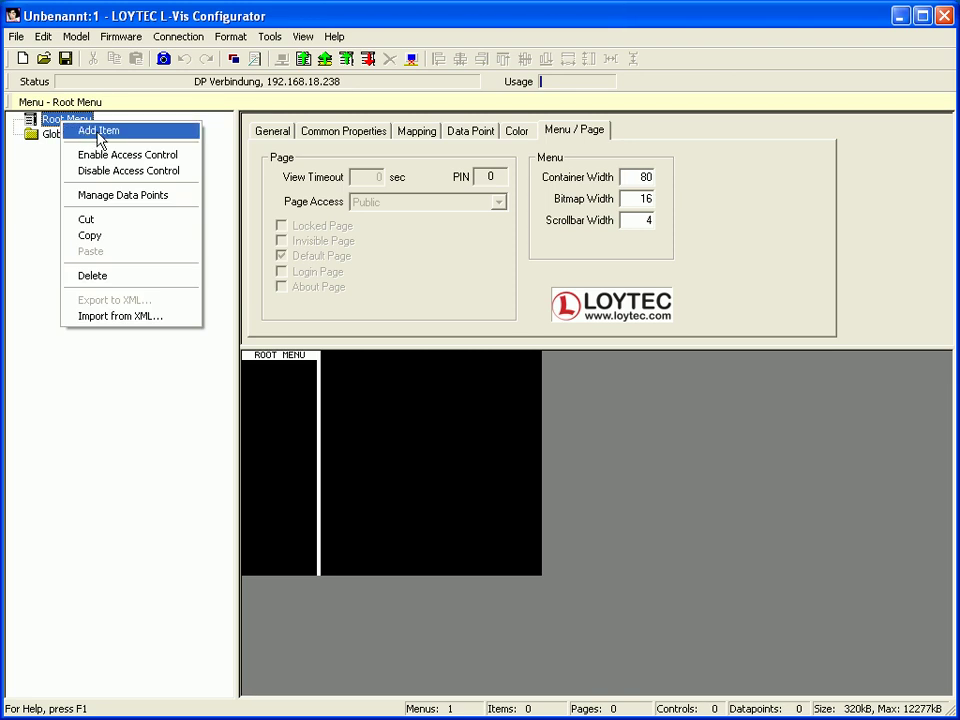
{"action": "left_click", "coordinate": [97, 133]}
{"action": "left_click", "coordinate": [99, 136]}
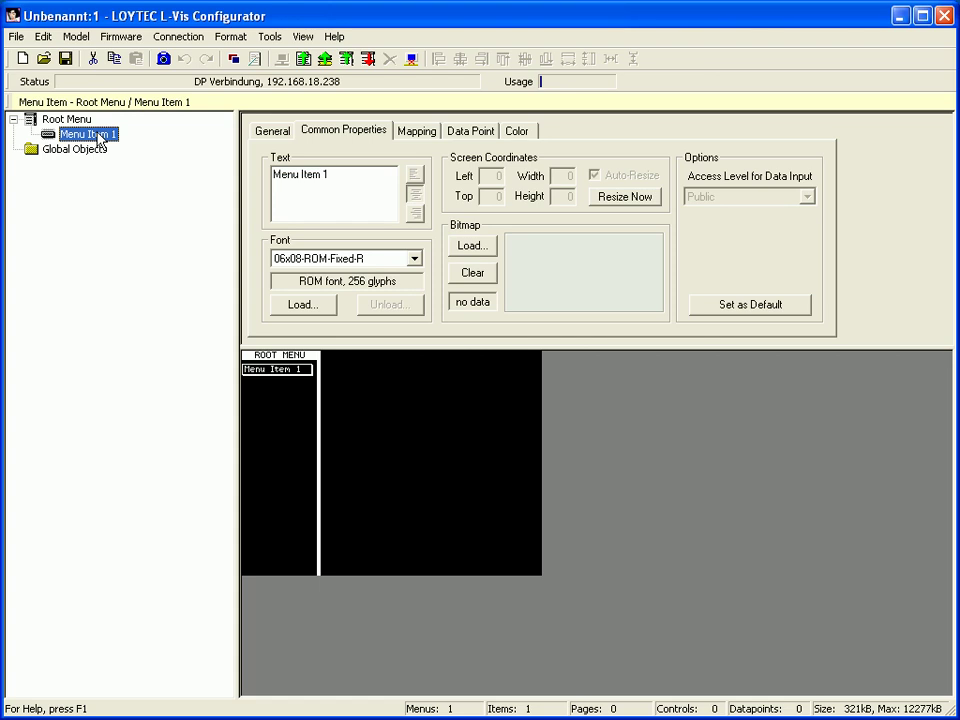
{"action": "right_click", "coordinate": [99, 138]}
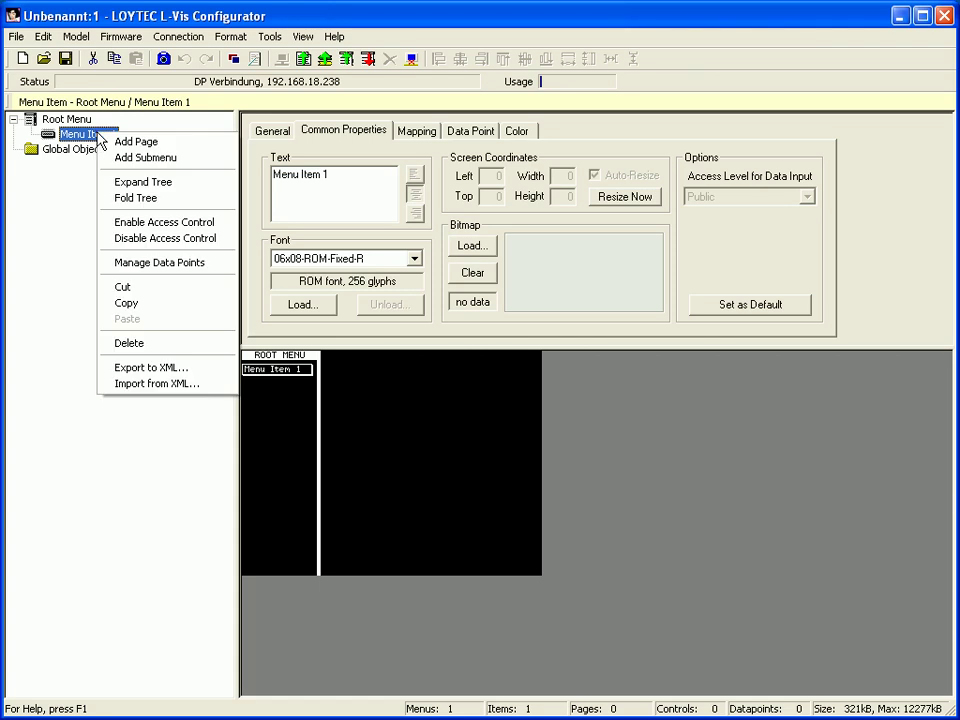
{"action": "left_click", "coordinate": [113, 141]}
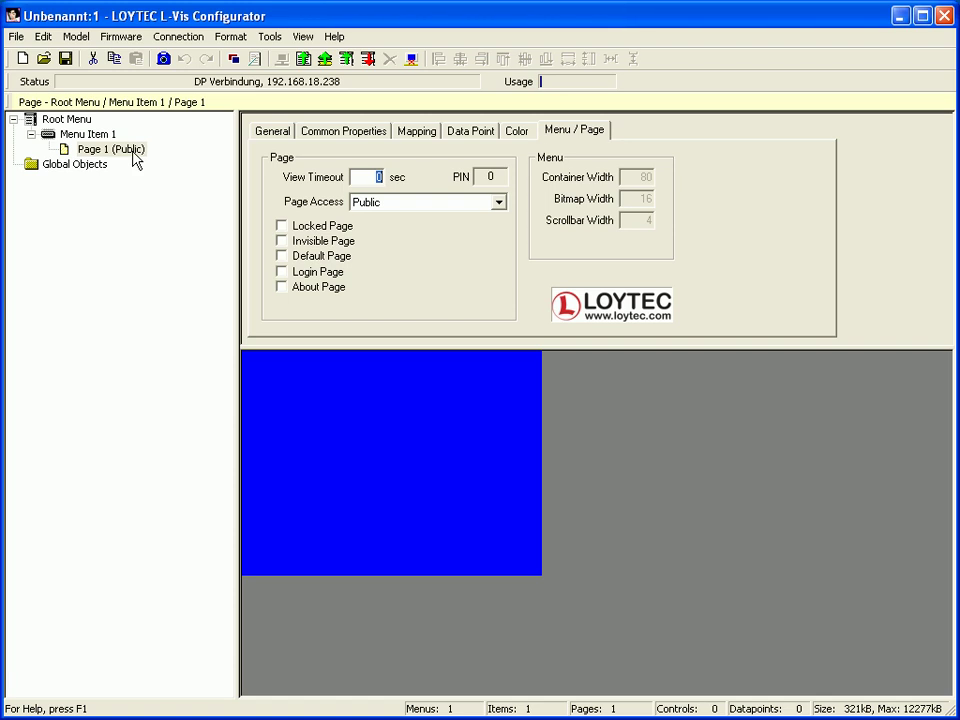
- Set Page 1 as the default page
{"action": "left_click", "coordinate": [135, 158]}
{"action": "right_click", "coordinate": [135, 158]}
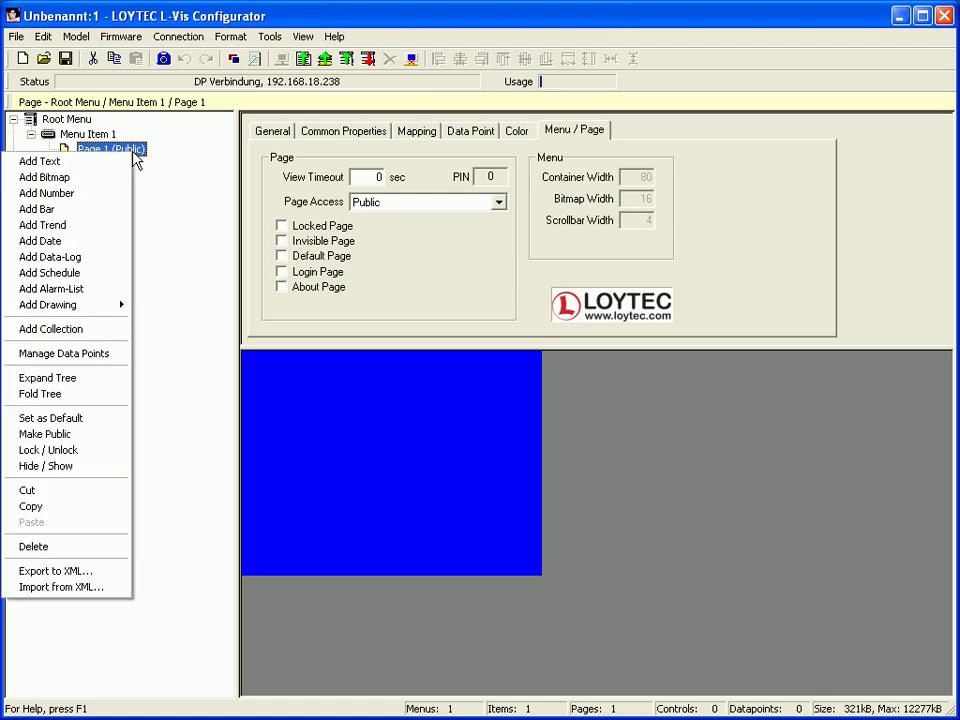
{"action": "left_click", "coordinate": [112, 429]}
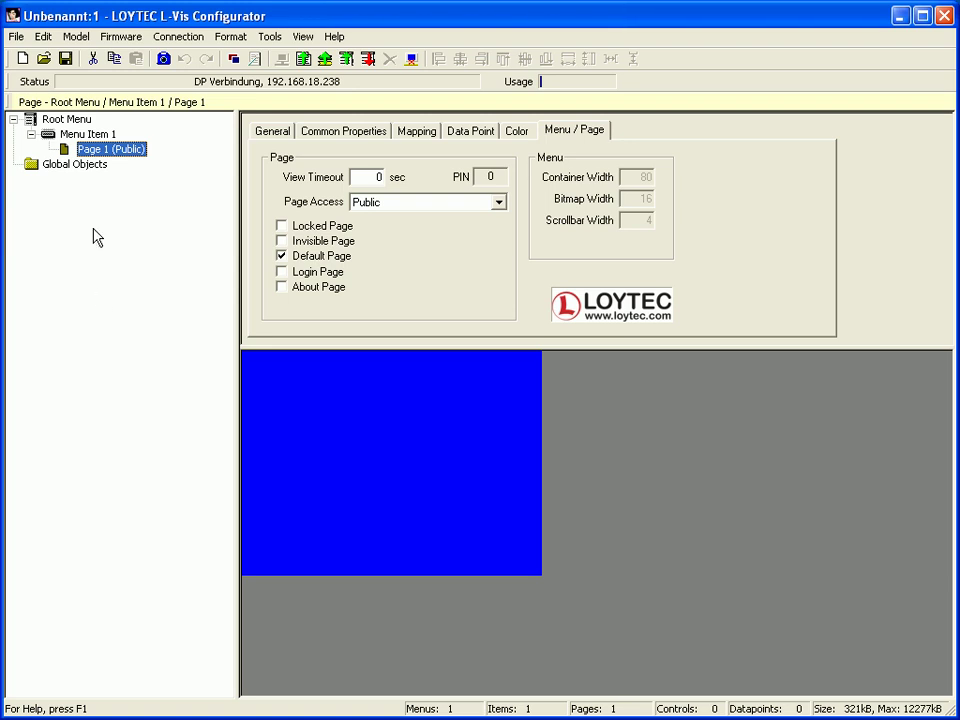
{"action": "right_click", "coordinate": [107, 150]}
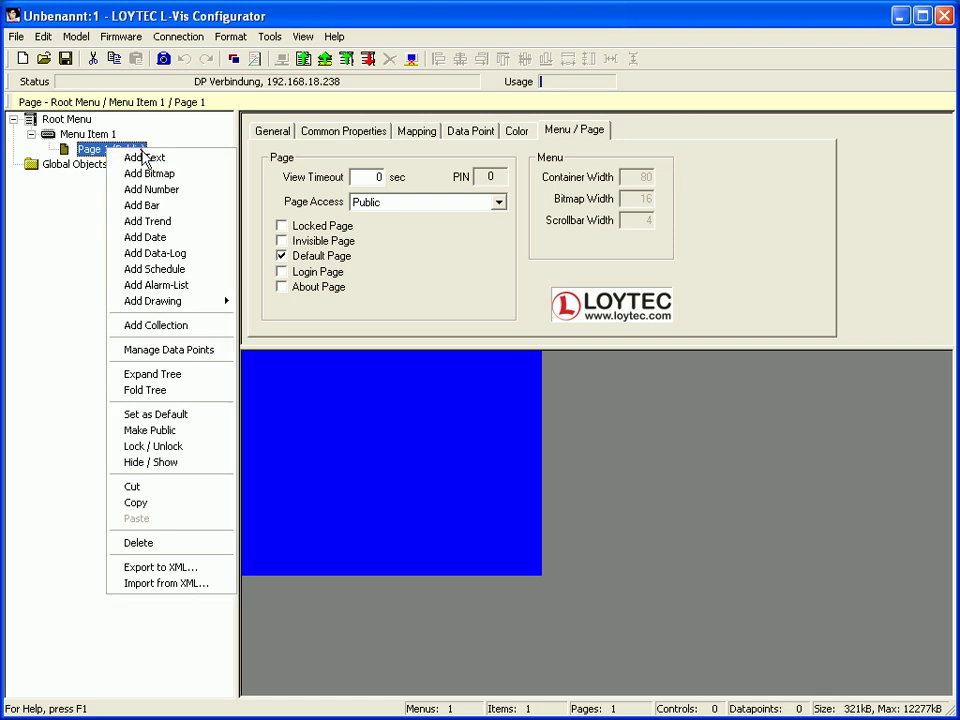
- Add a text object to Page 1 named Headline reading 'Roomcontrol:'
{"action": "left_click", "coordinate": [143, 157]}
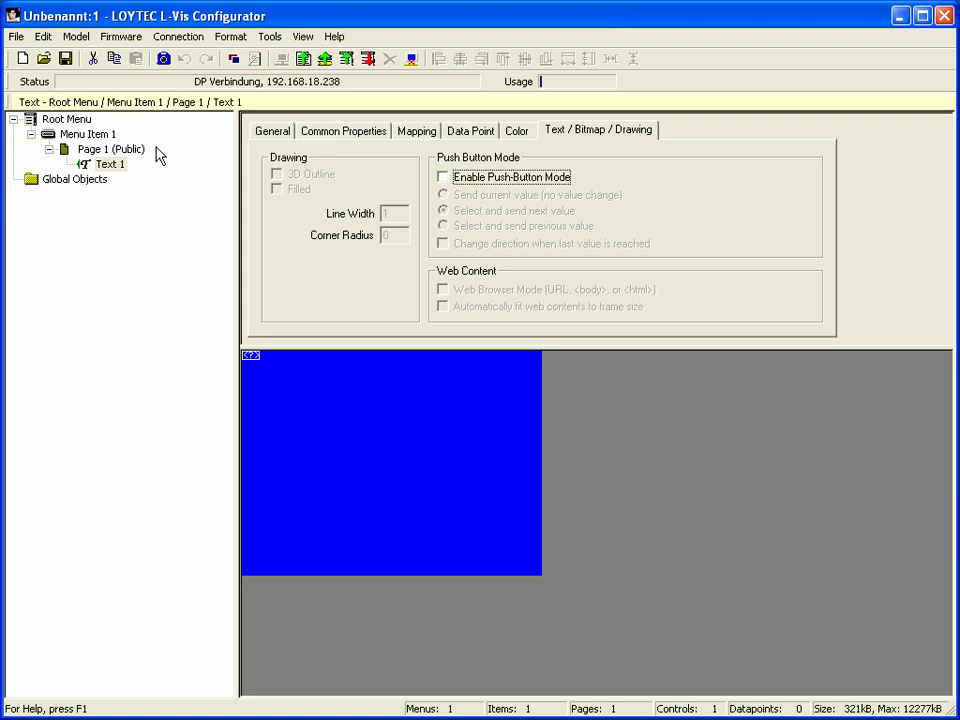
{"action": "left_click", "coordinate": [273, 134]}
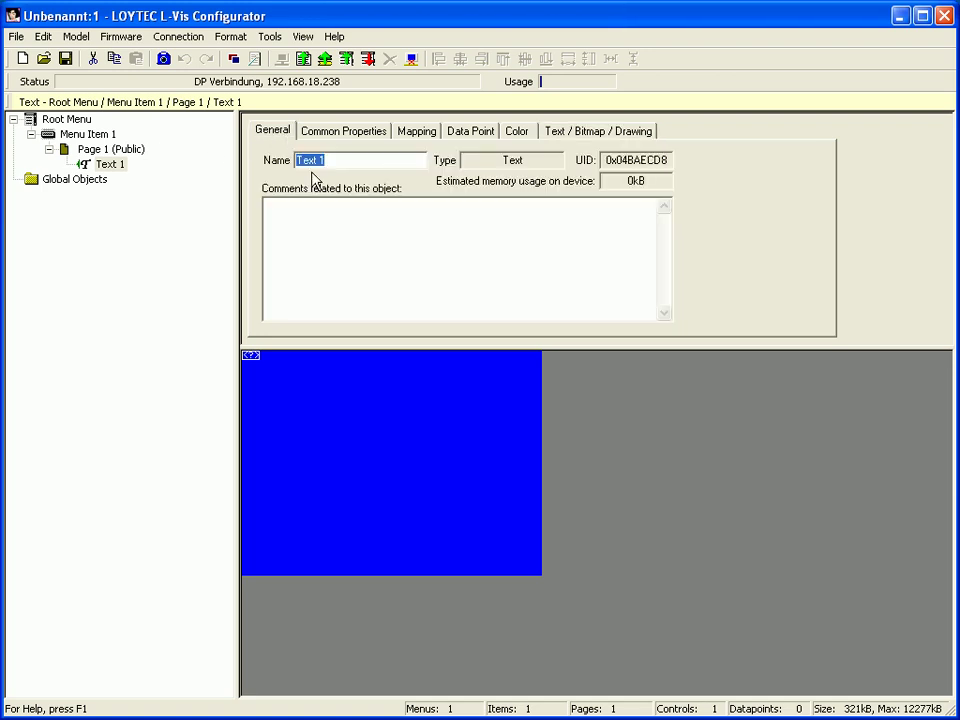
{"action": "type", "text": "Headline"}
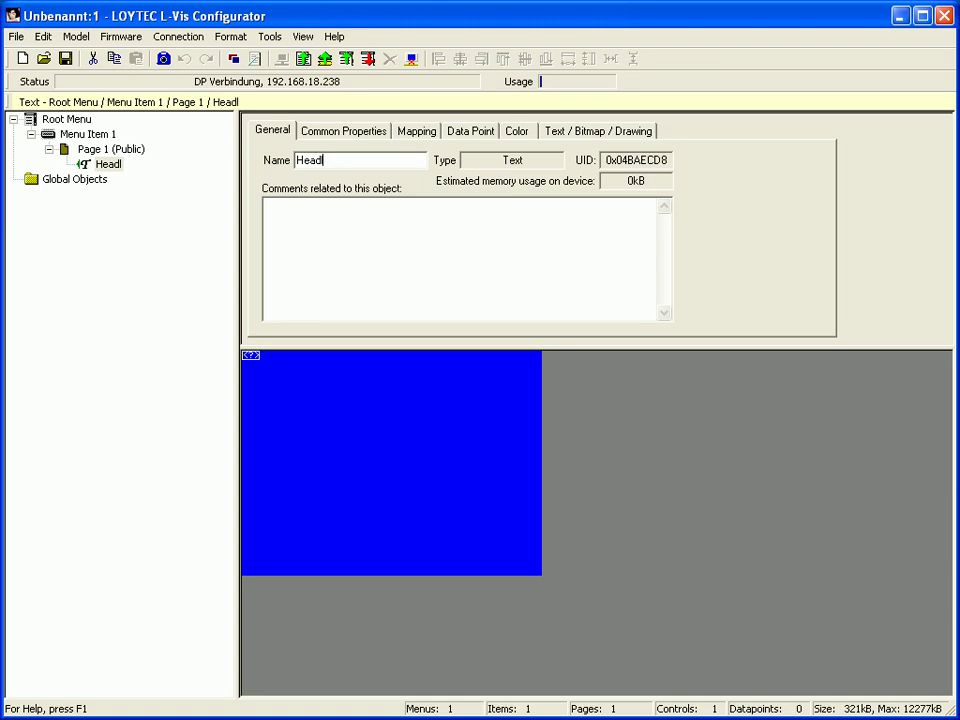
{"action": "left_click", "coordinate": [360, 133]}
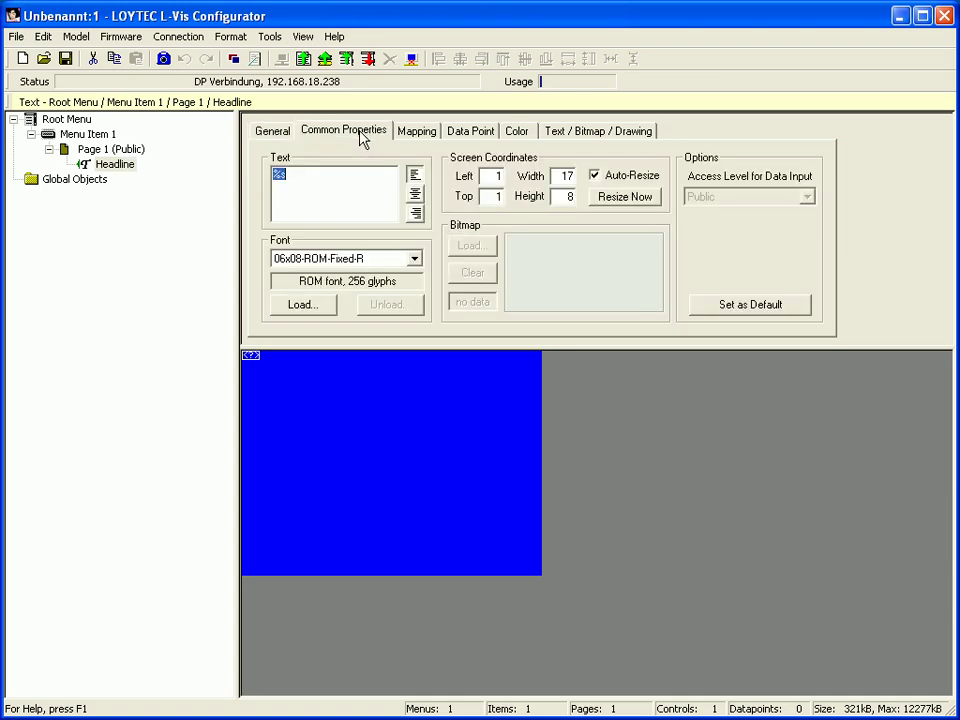
{"action": "type", "text": "Roomcontrol:"}
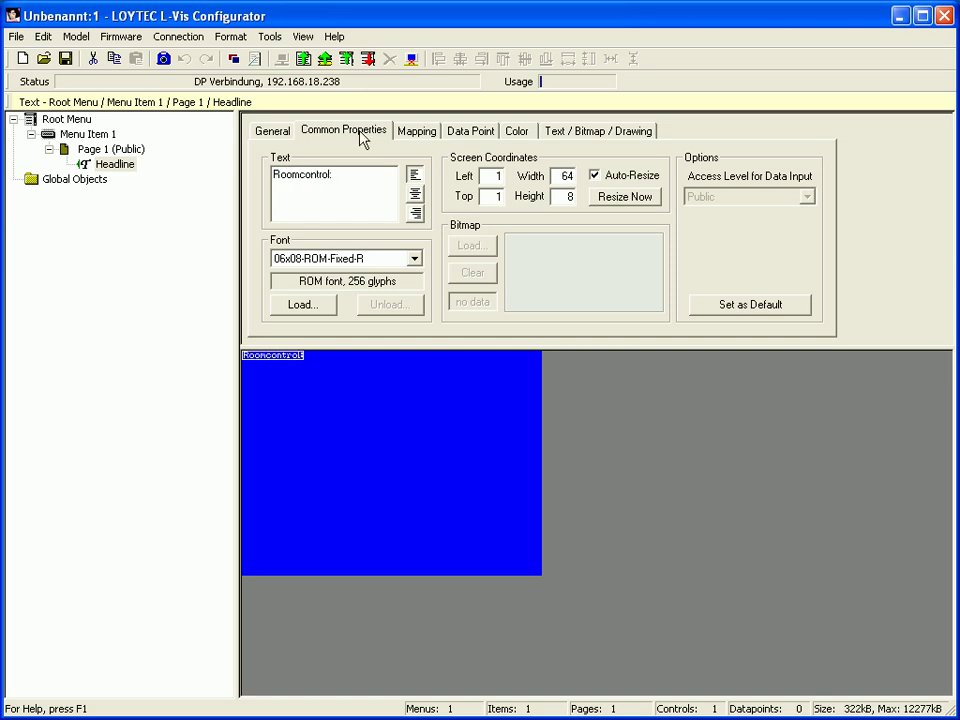
- Give the headline 24x32-ROM-Fixed-R font and move it to Left 56, Top 24
{"action": "left_click", "coordinate": [414, 259]}
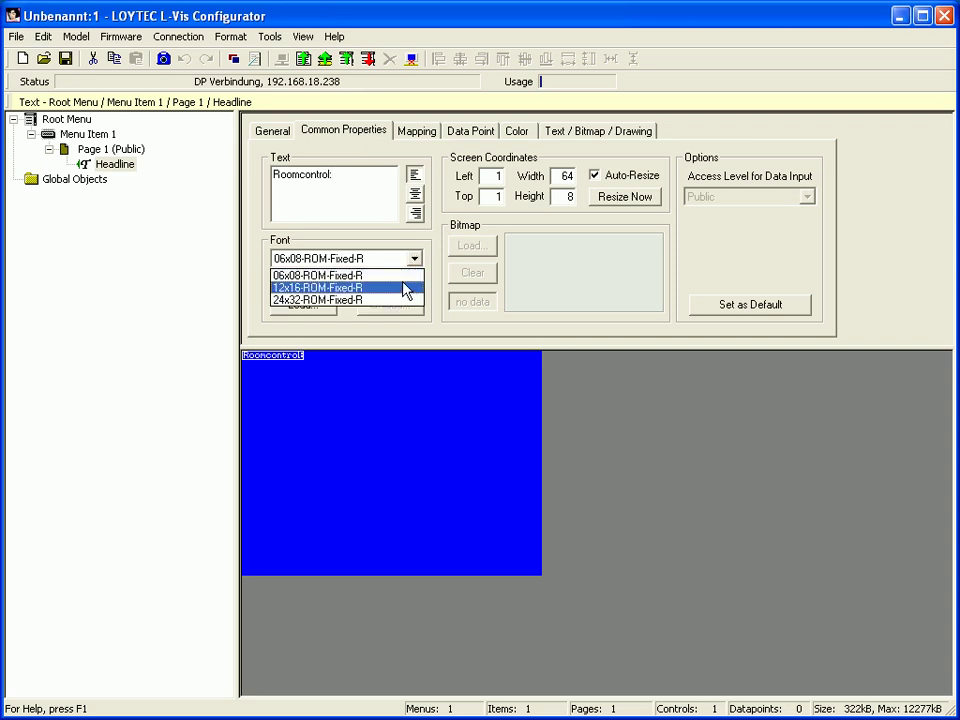
{"action": "left_click", "coordinate": [400, 301]}
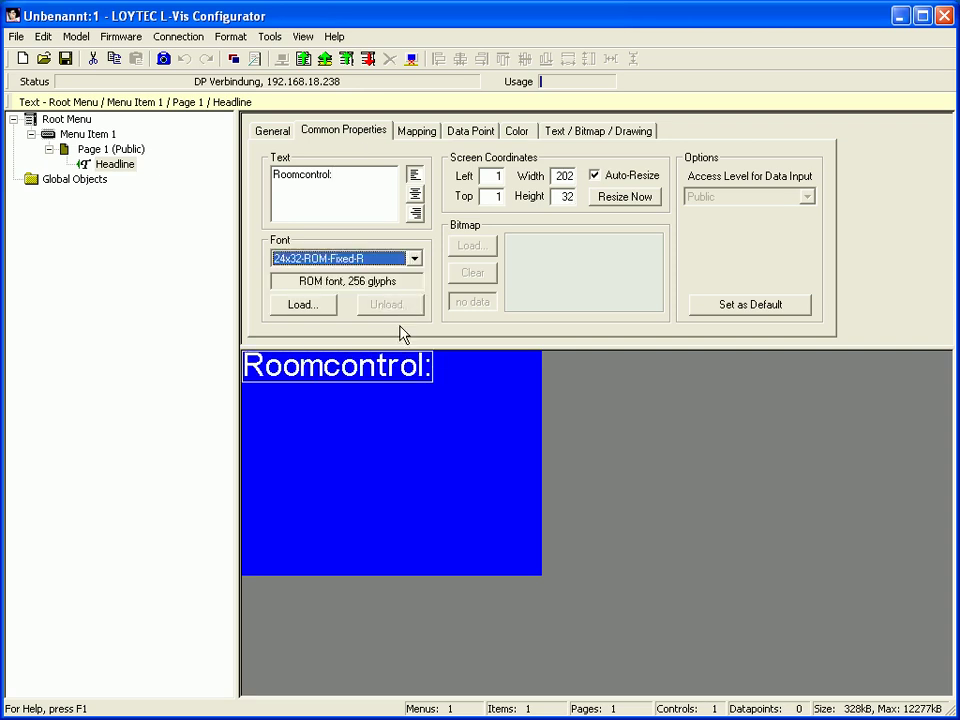
{"action": "left_click_drag", "start_coordinate": [329, 372], "coordinate": [381, 388]}
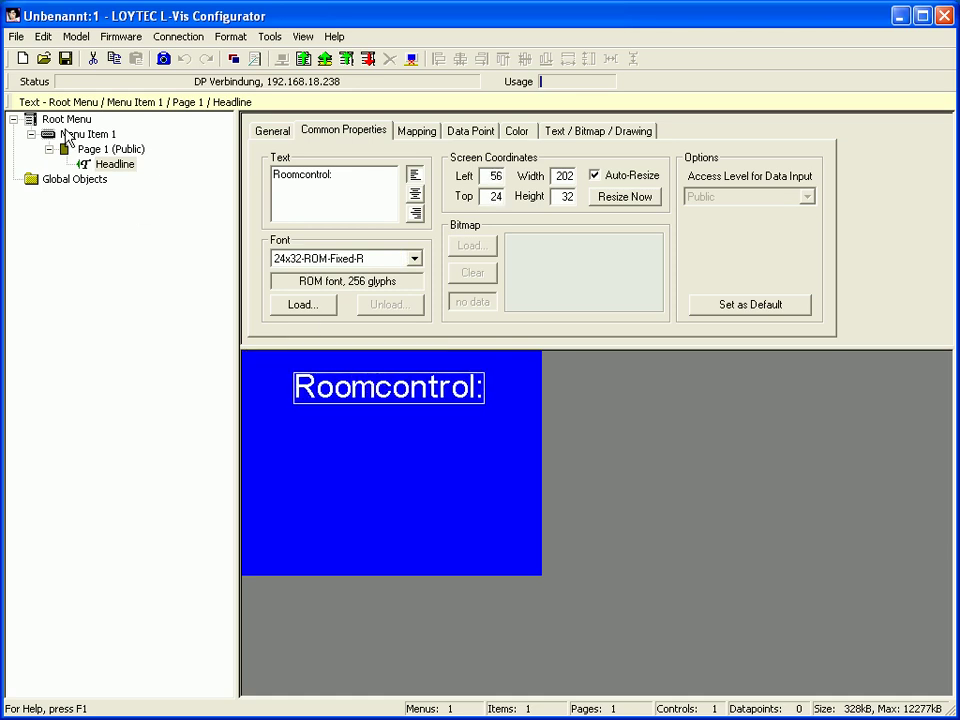
{"action": "left_click", "coordinate": [100, 150]}
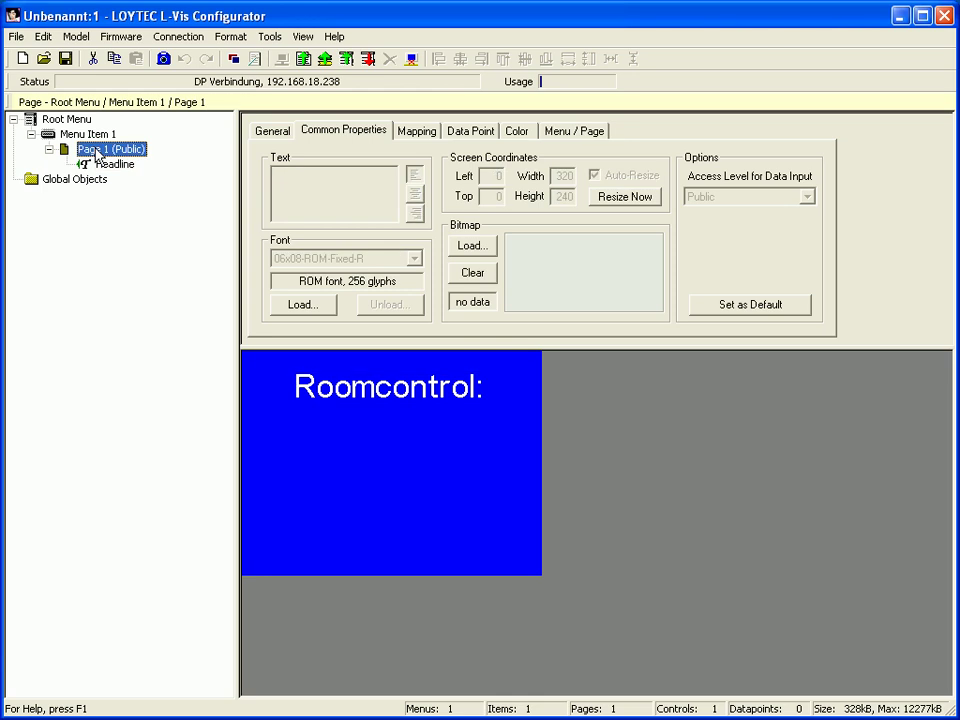
- Add a second text object named Display with the text 'Regulation: %s'
{"action": "right_click", "coordinate": [98, 153]}
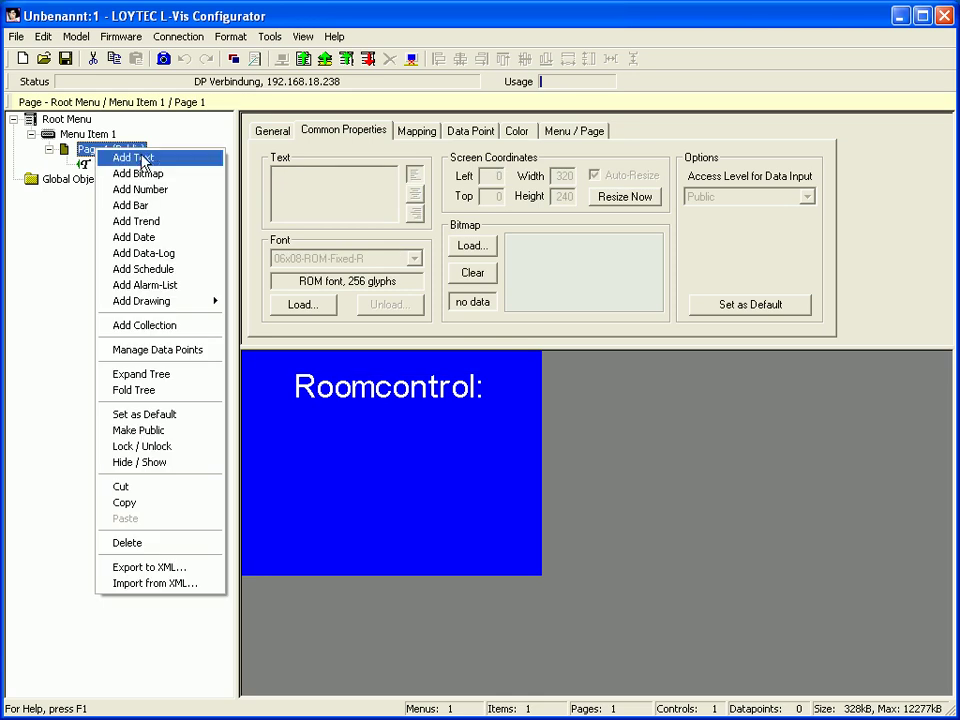
{"action": "left_click", "coordinate": [143, 158]}
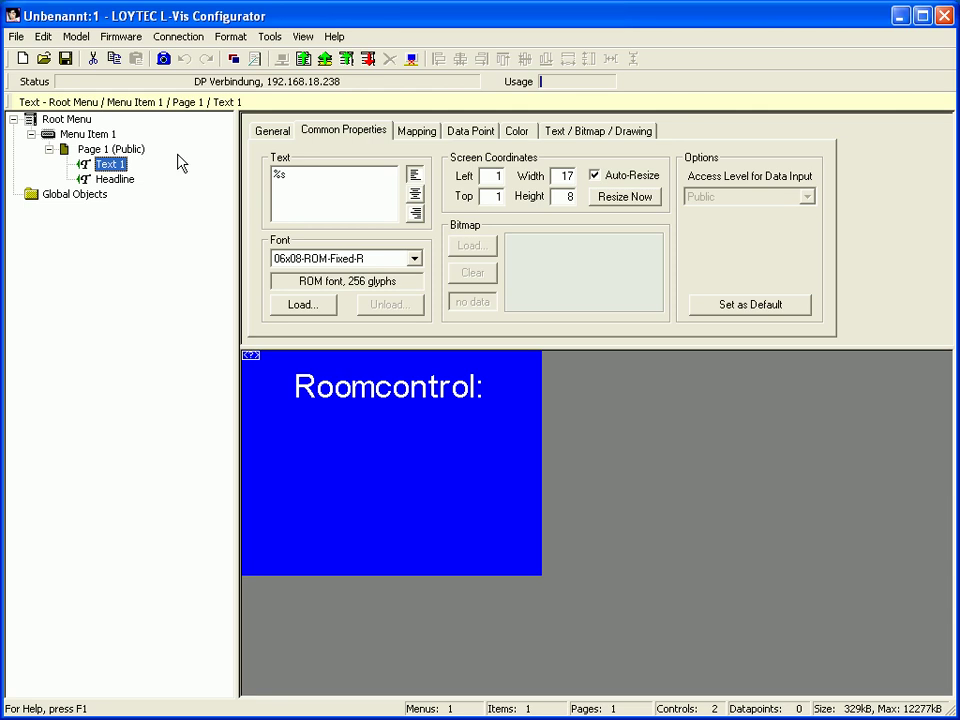
{"action": "left_click", "coordinate": [277, 131]}
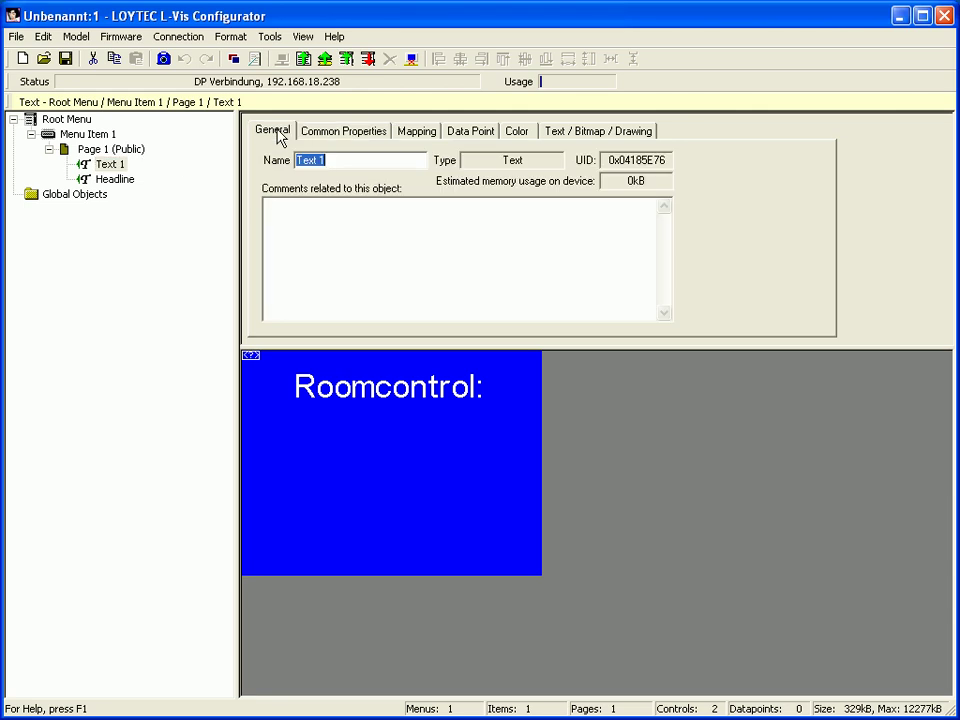
{"action": "type", "text": "Display"}
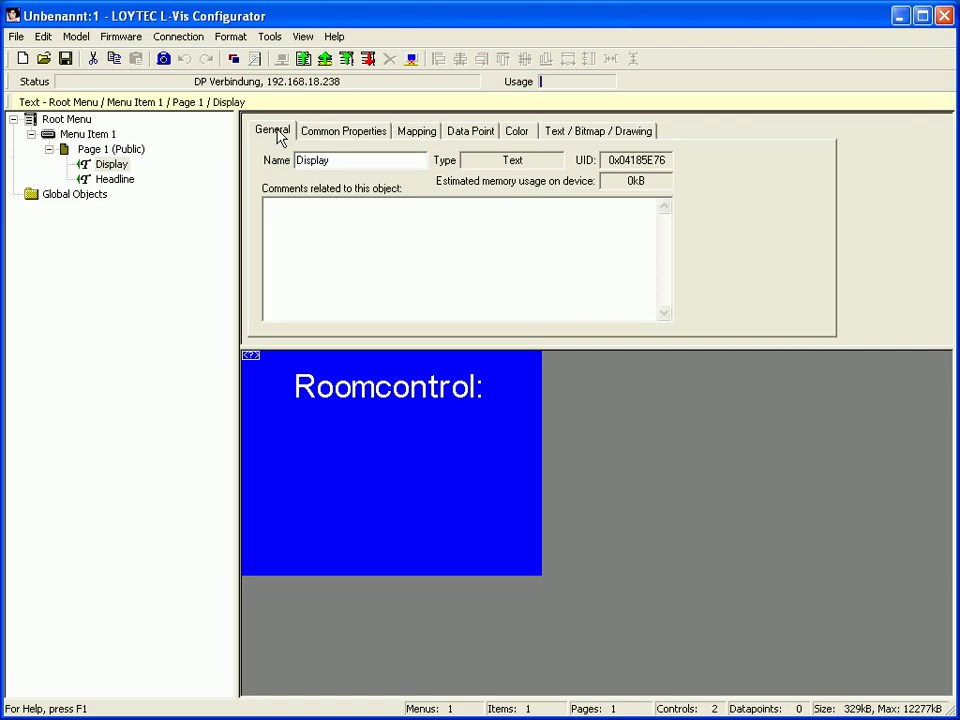
{"action": "left_click", "coordinate": [327, 136]}
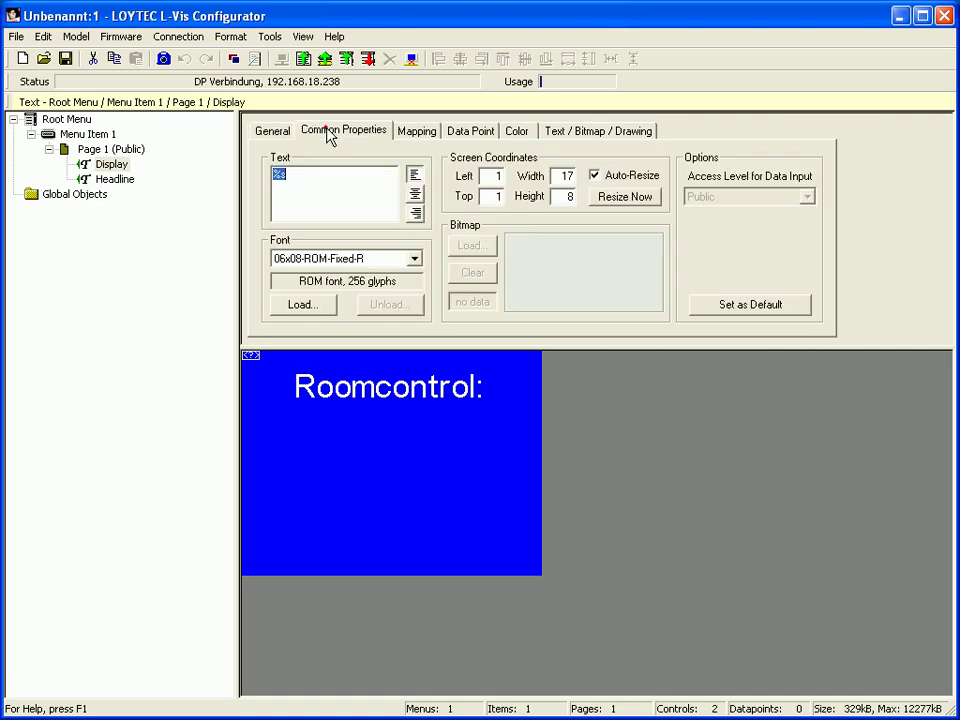
{"action": "left_click", "coordinate": [272, 176]}
{"action": "type", "text": "Regulation:"}
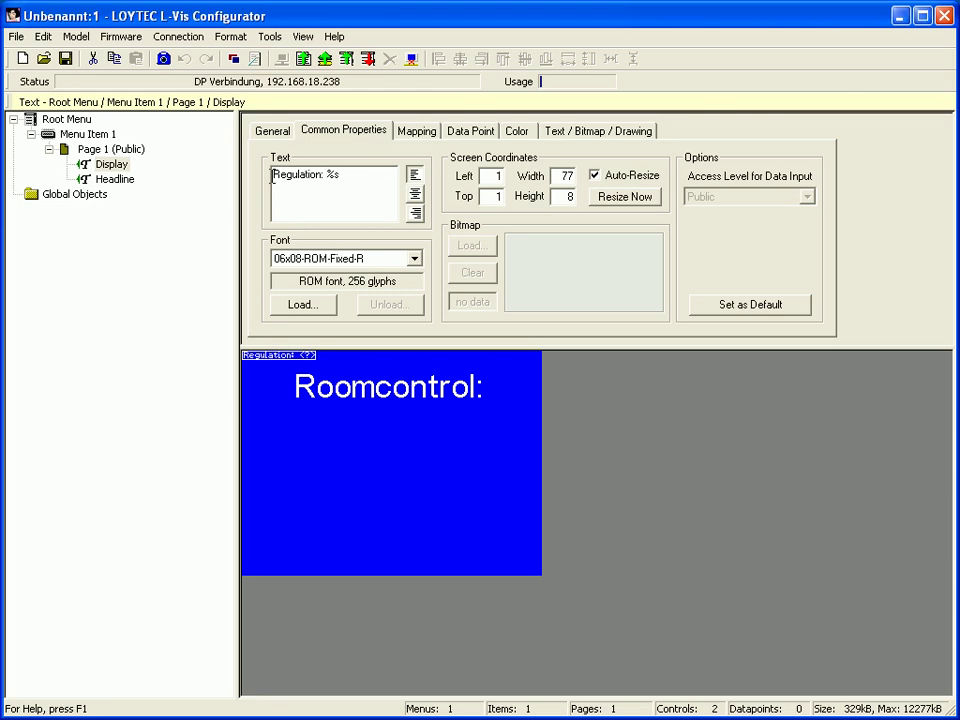
- Set Display's font to 12x16-ROM-Fixed-R and place it below the headline at Left 58, Top 69
{"action": "left_click", "coordinate": [414, 259]}
{"action": "left_click", "coordinate": [404, 287]}
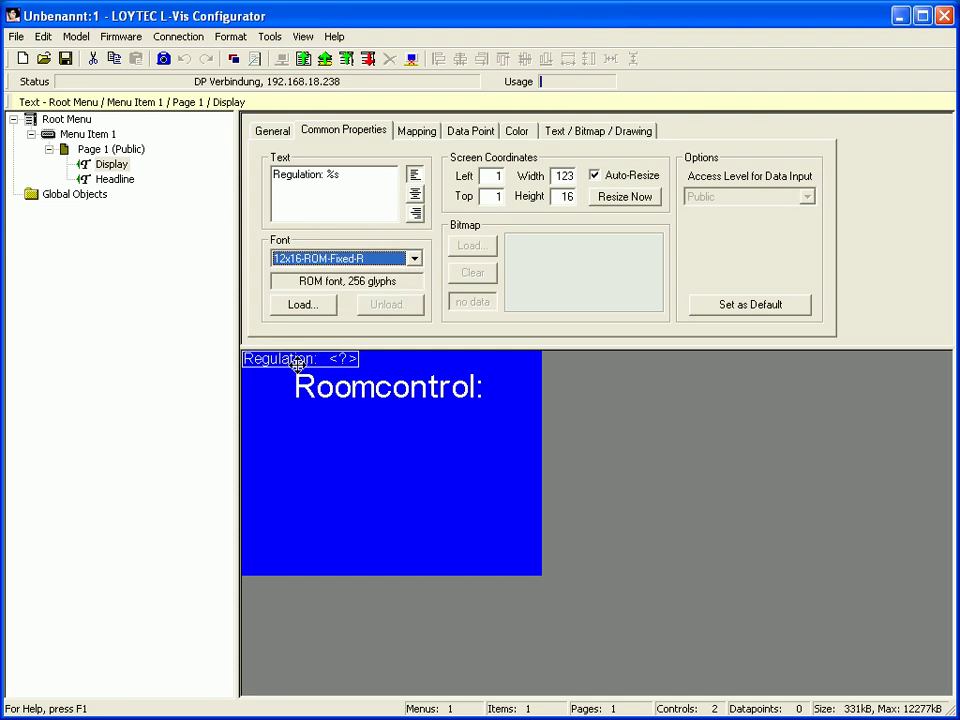
{"action": "left_click_drag", "start_coordinate": [296, 357], "coordinate": [347, 422]}
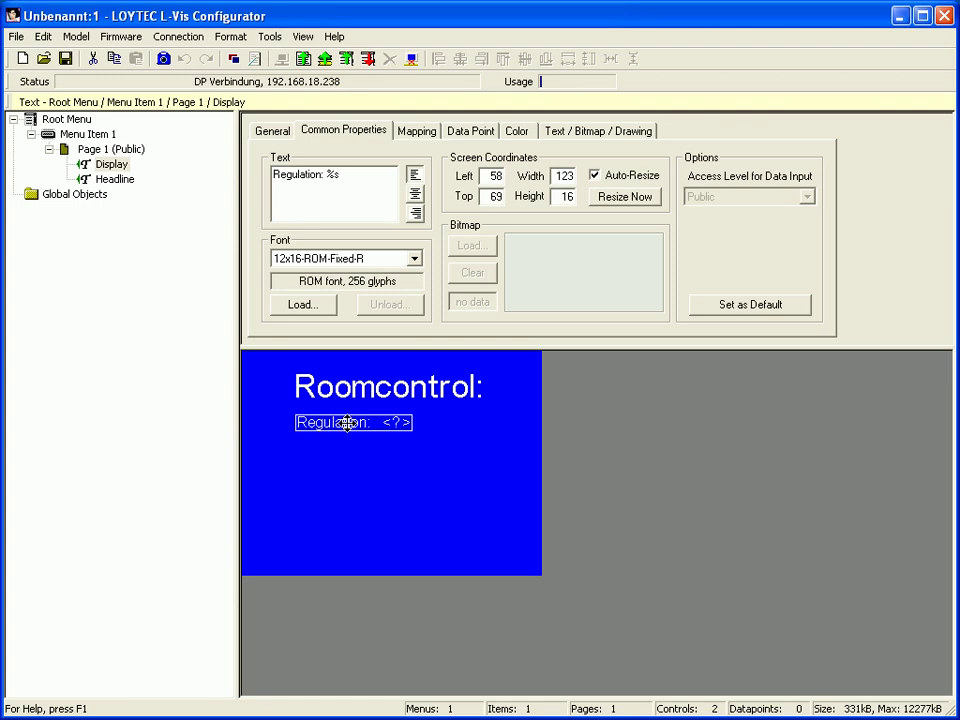
{"action": "left_click", "coordinate": [119, 170]}
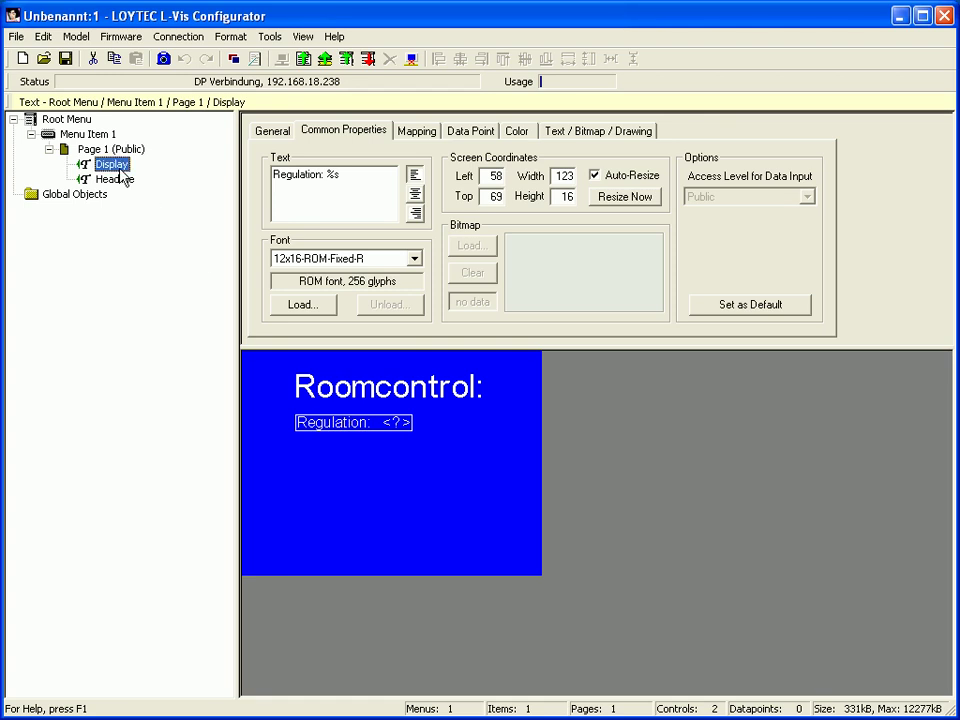
- Create the L-Vis register 'Value' and attach its Value_Read datapoint to the Display text
{"action": "right_click", "coordinate": [124, 178]}
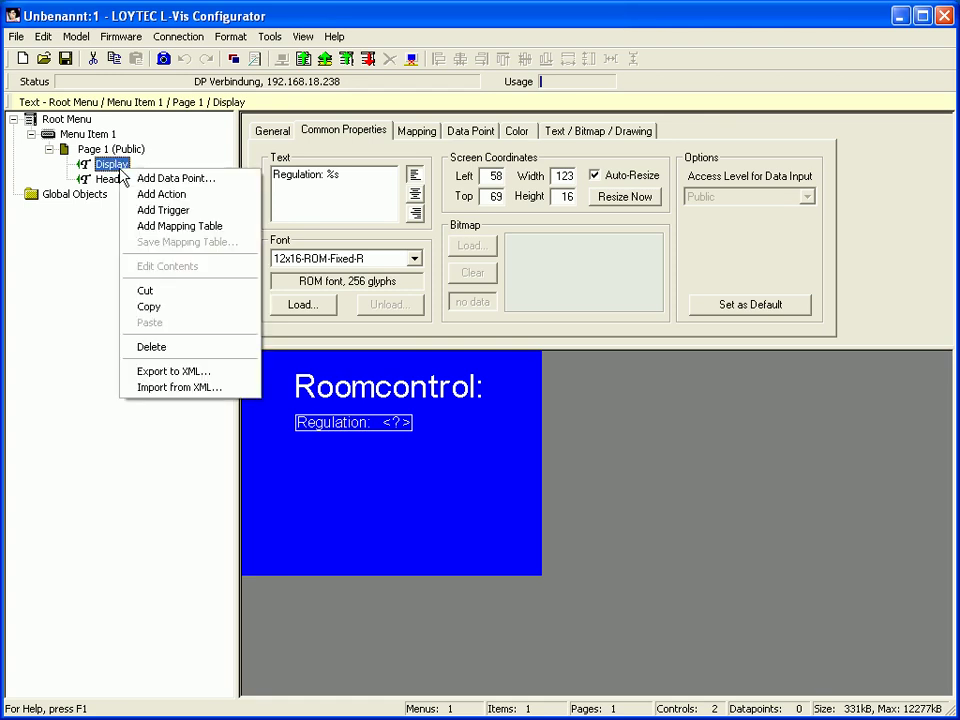
{"action": "left_click", "coordinate": [141, 178]}
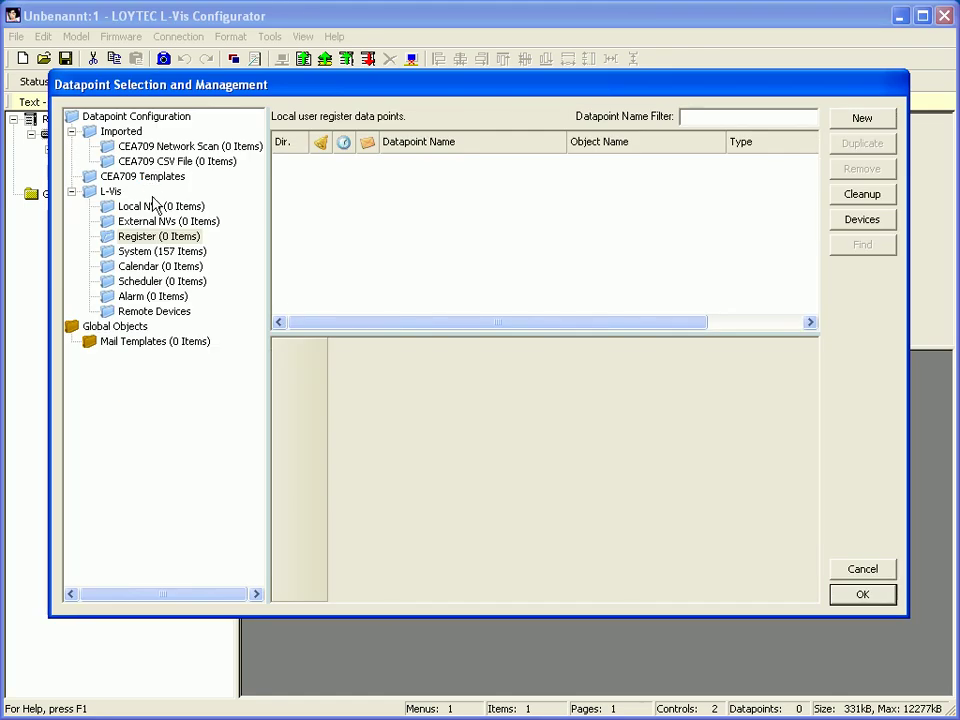
{"action": "left_click", "coordinate": [155, 208]}
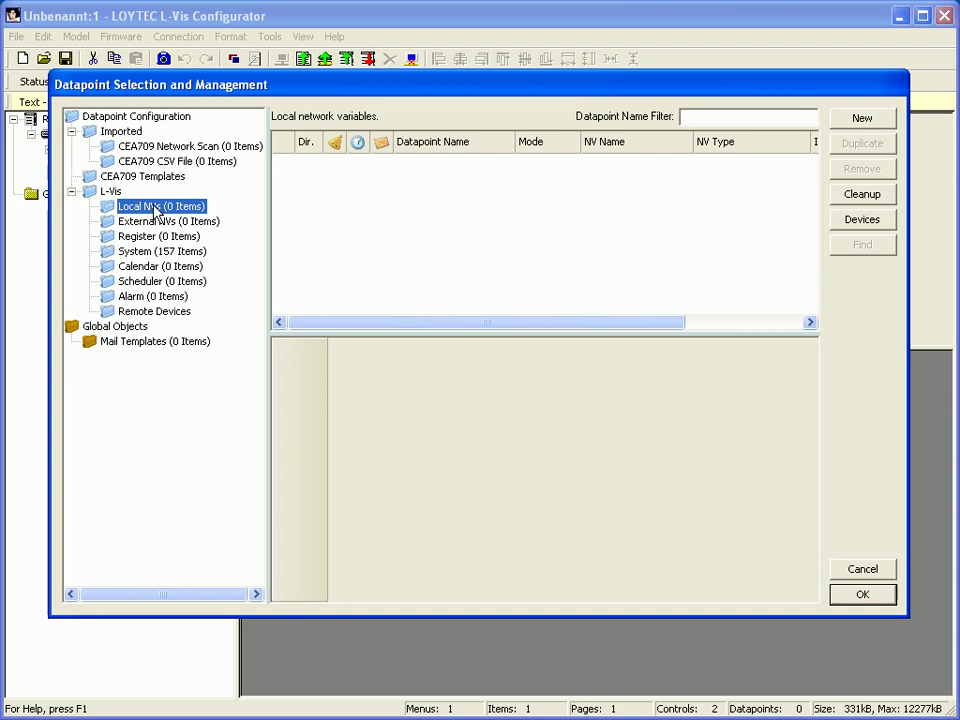
{"action": "left_click", "coordinate": [157, 239]}
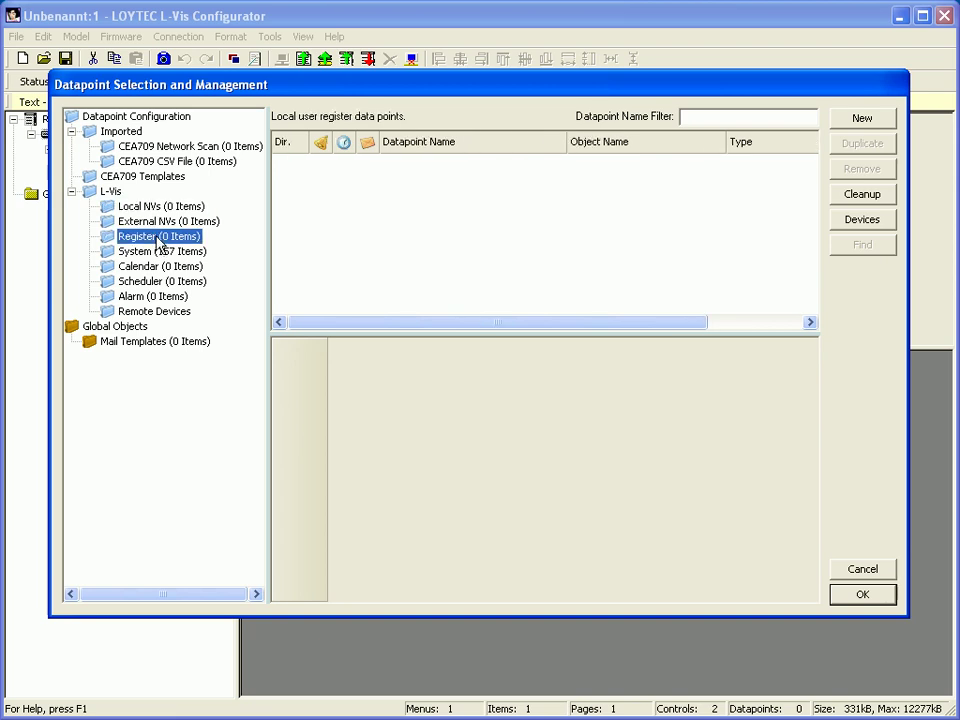
{"action": "left_click", "coordinate": [859, 119]}
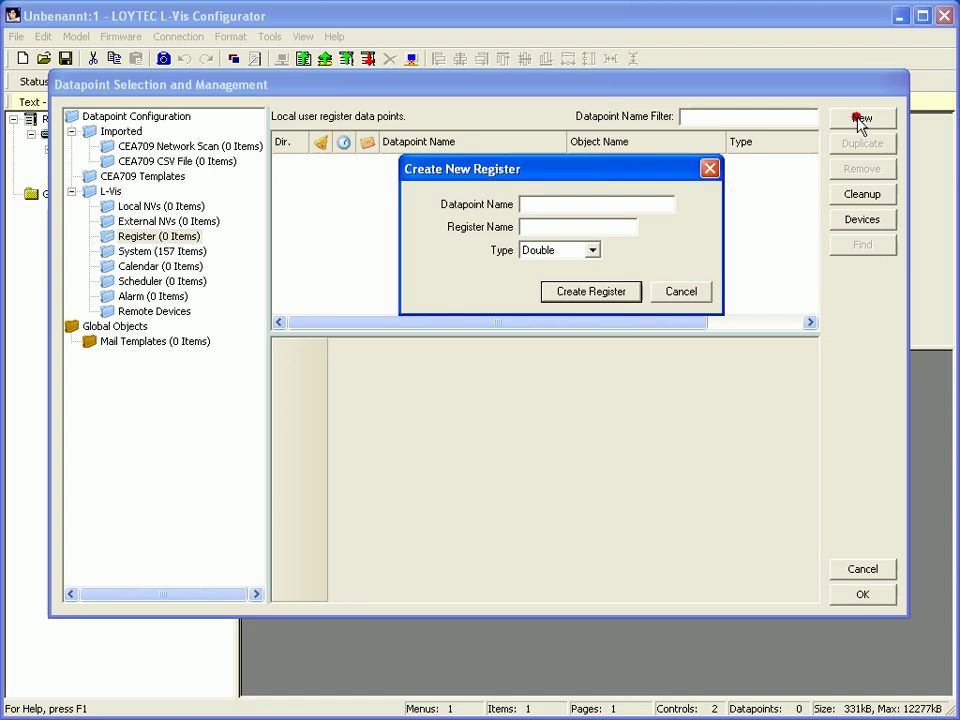
{"action": "type", "text": "Value"}
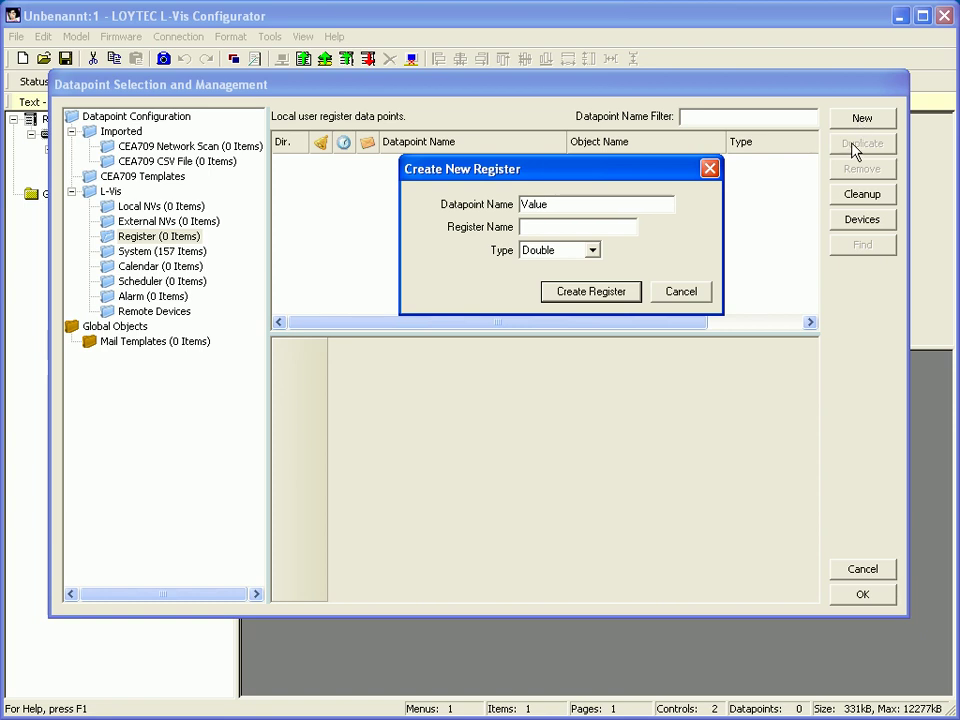
{"action": "left_click", "coordinate": [612, 298]}
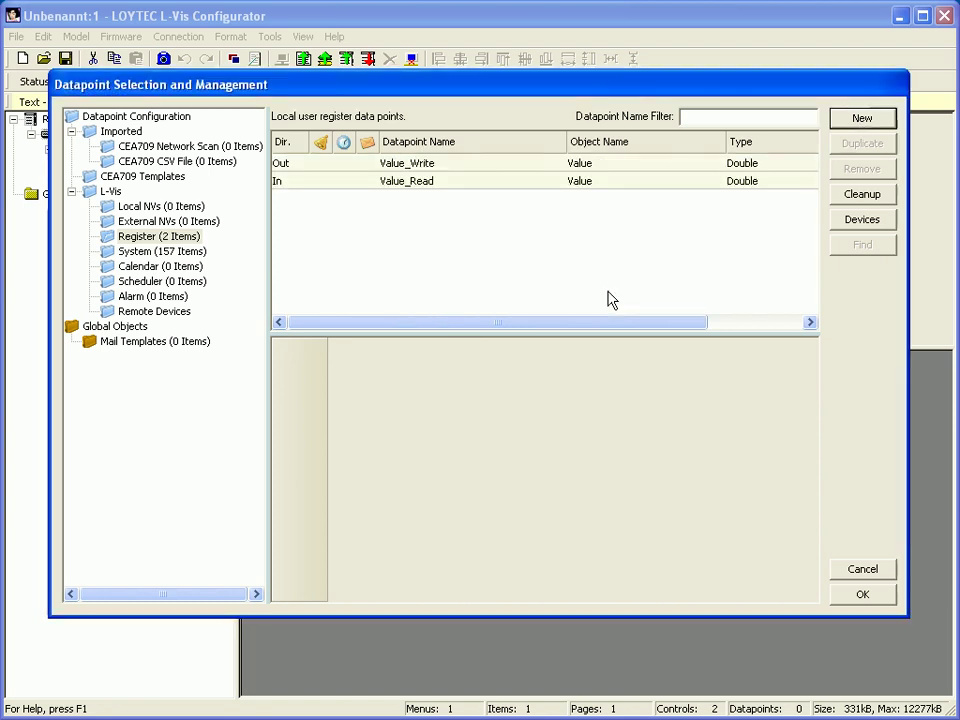
{"action": "left_click", "coordinate": [454, 184]}
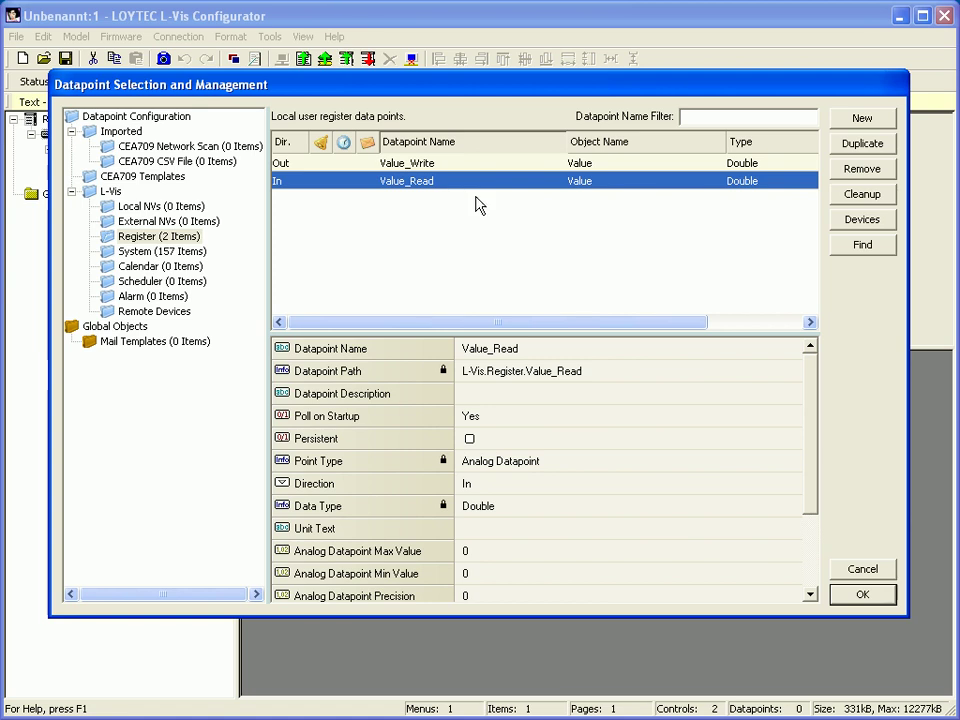
{"action": "left_click", "coordinate": [871, 596]}
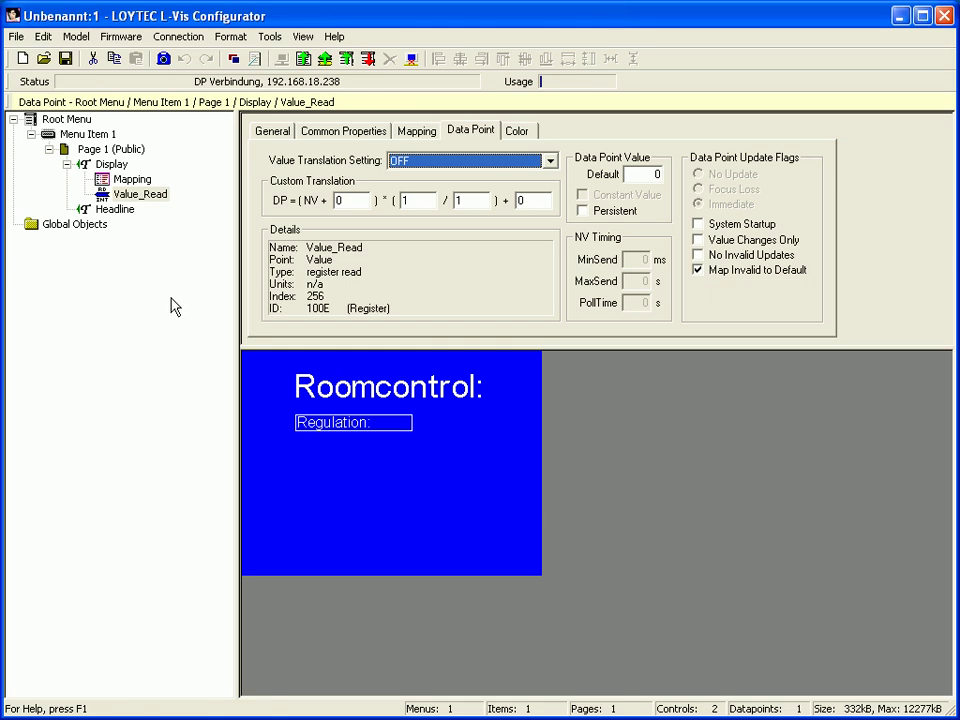
- Add Display mapping entries mapping 0 to OFF and 1 to ON
{"action": "left_click", "coordinate": [130, 180]}
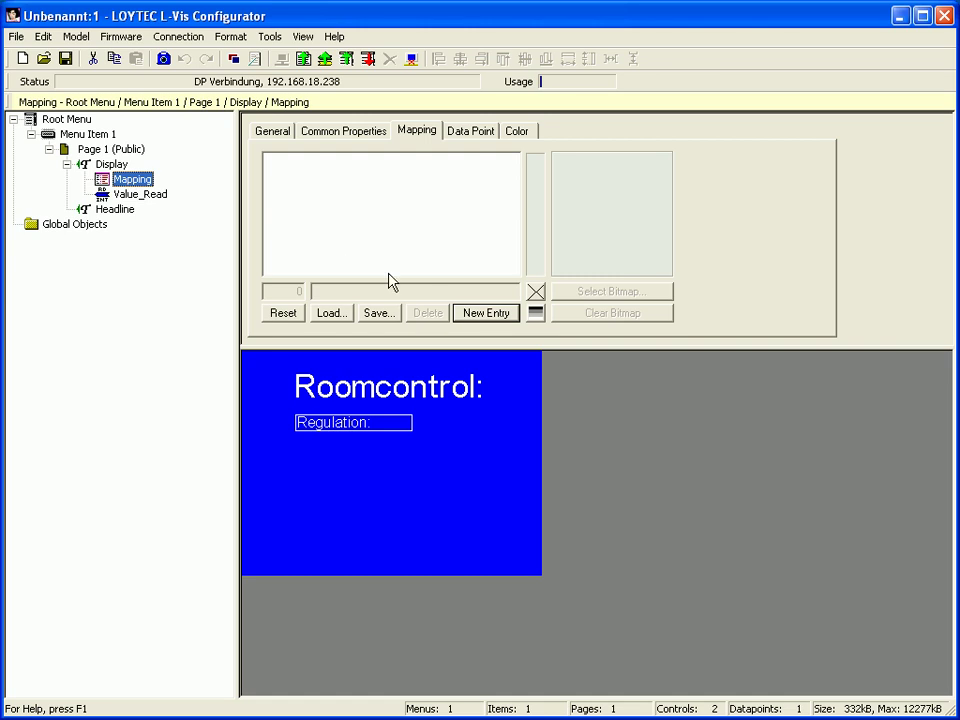
{"action": "left_click", "coordinate": [500, 316]}
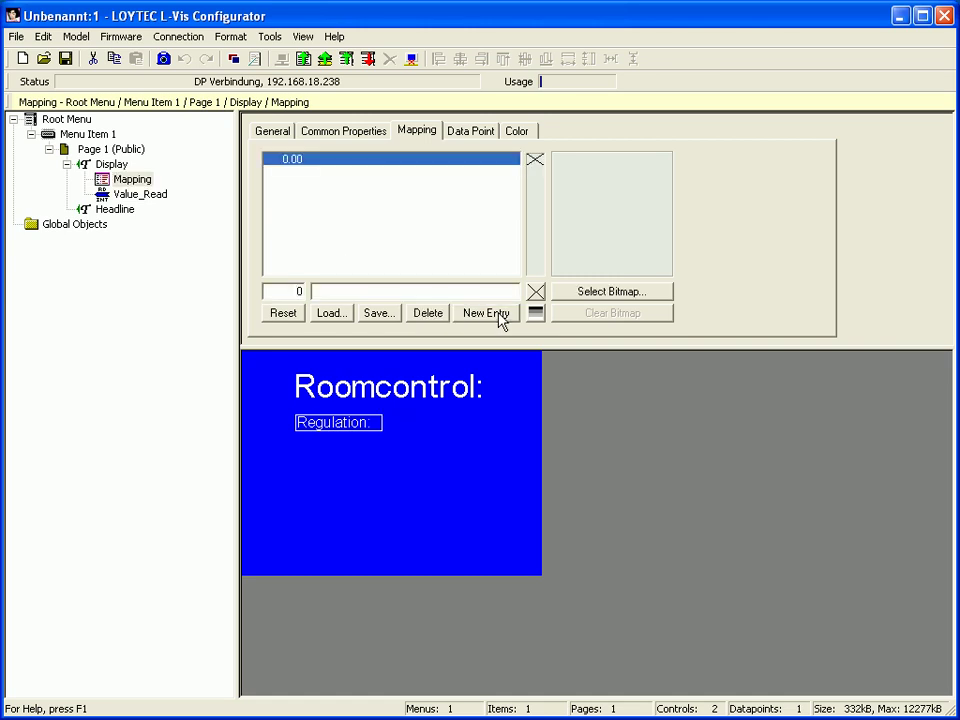
{"action": "left_click", "coordinate": [330, 292]}
{"action": "type", "text": "0"}
{"action": "type", "text": "FF"}
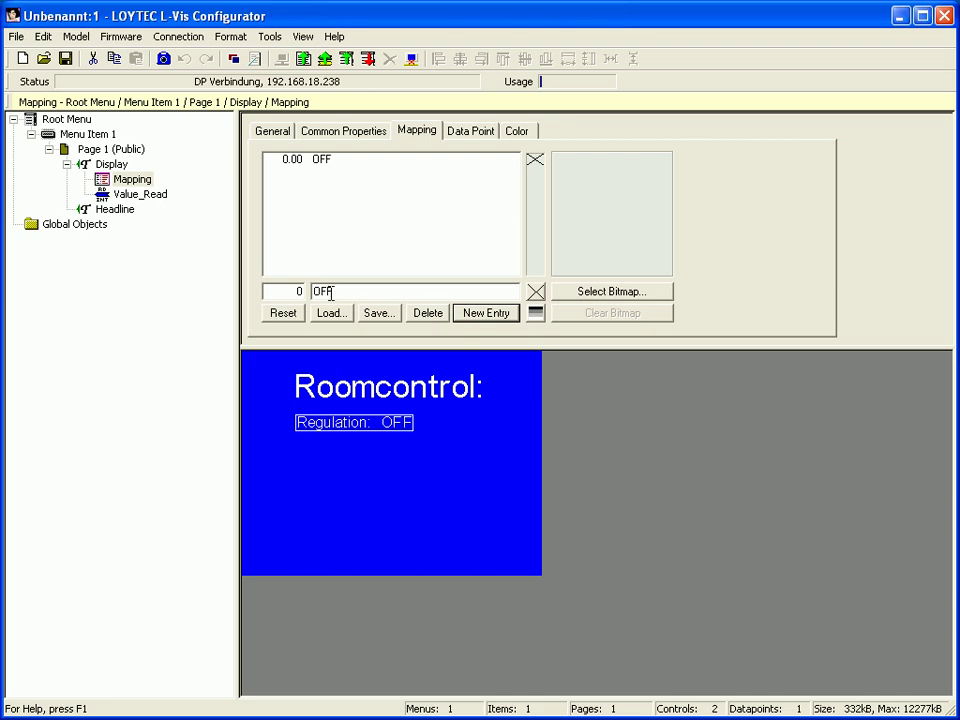
{"action": "left_click", "coordinate": [488, 314]}
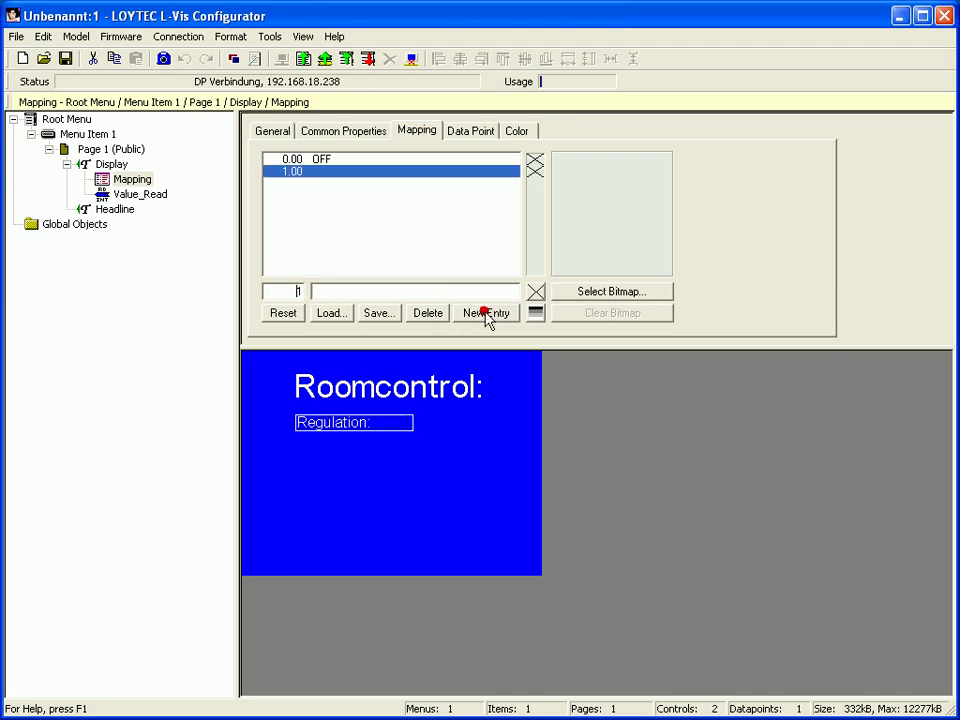
{"action": "left_click", "coordinate": [325, 291]}
{"action": "type", "text": "N"}
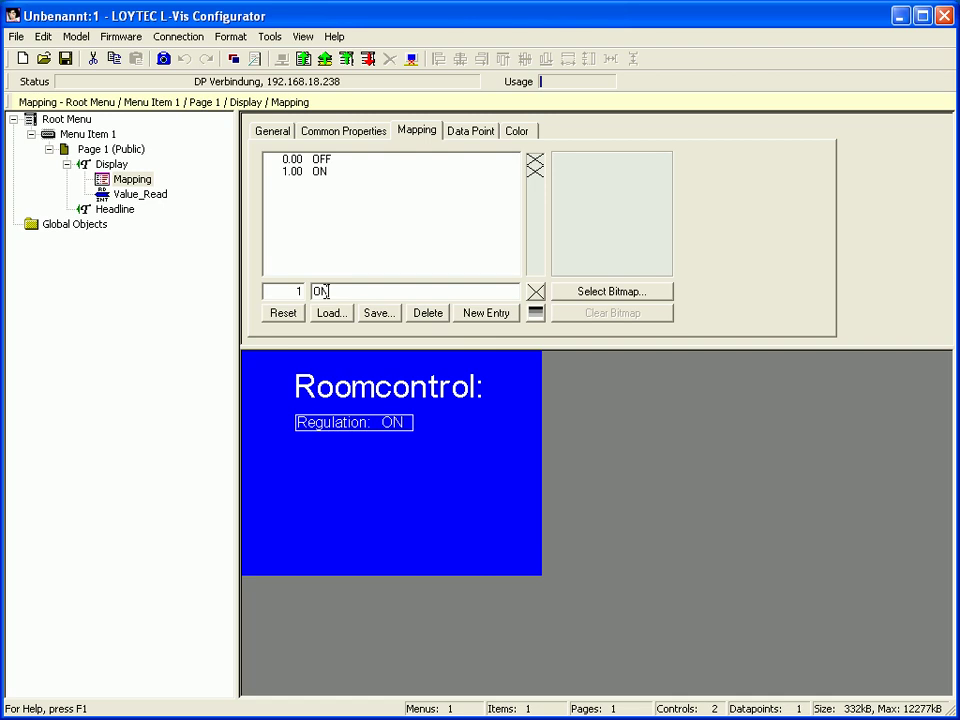
- Colour the ON entry orange and preview the OFF and ON entries
{"action": "left_click", "coordinate": [538, 175]}
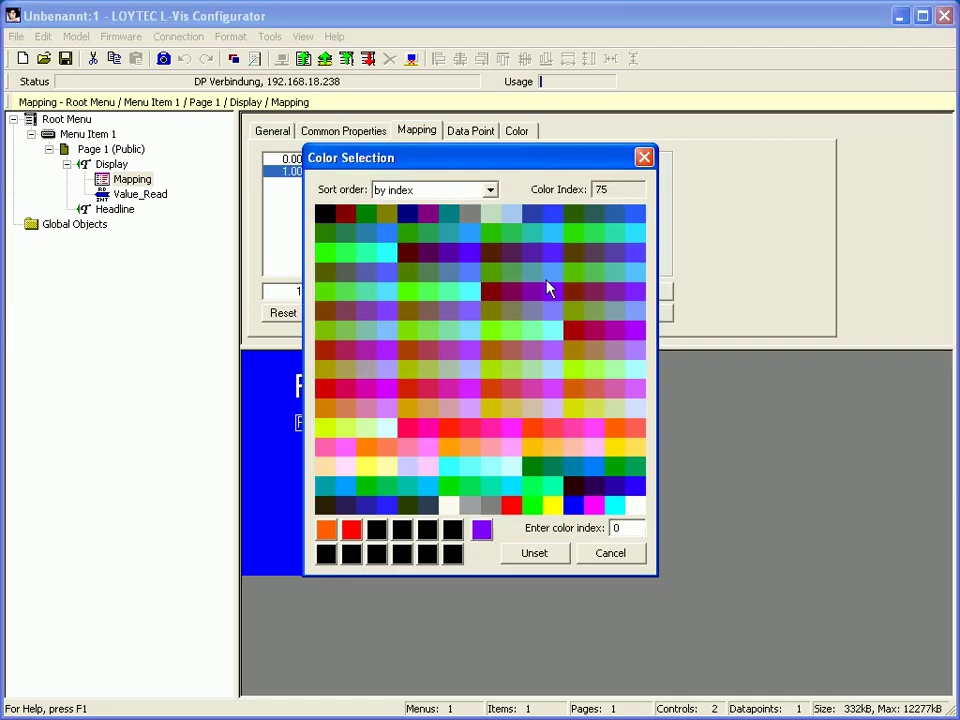
{"action": "left_click", "coordinate": [619, 441]}
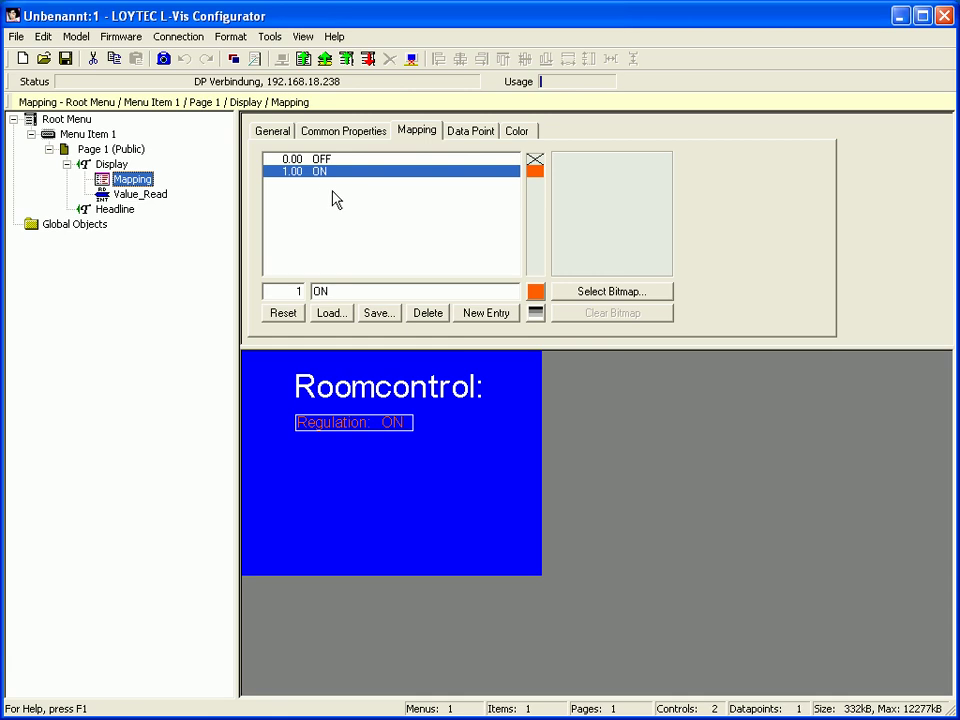
{"action": "left_click", "coordinate": [322, 159]}
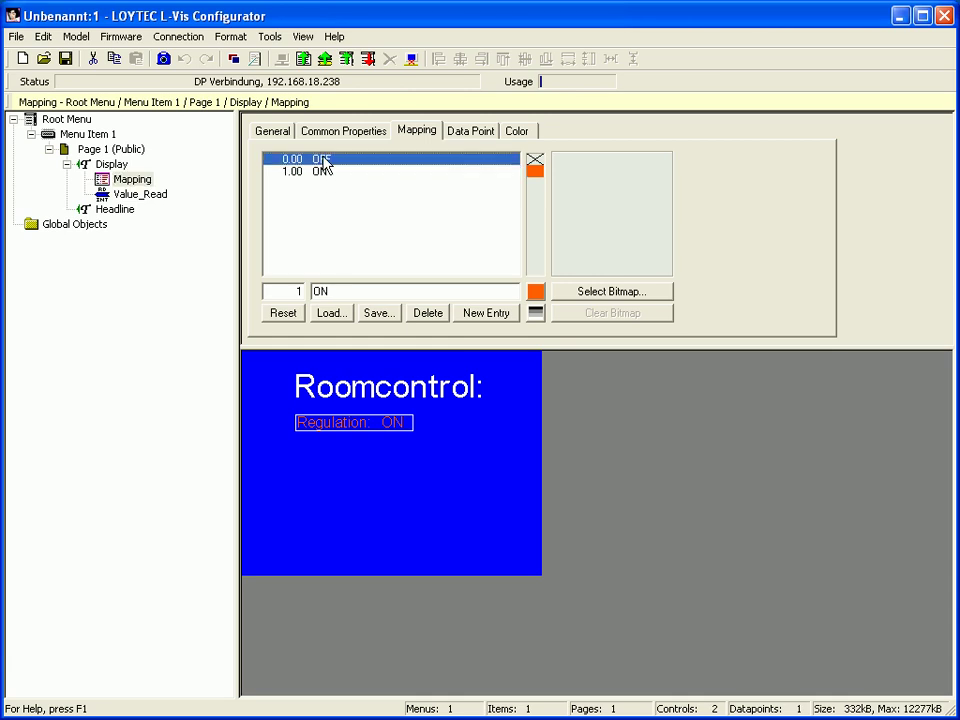
{"action": "left_click", "coordinate": [322, 172]}
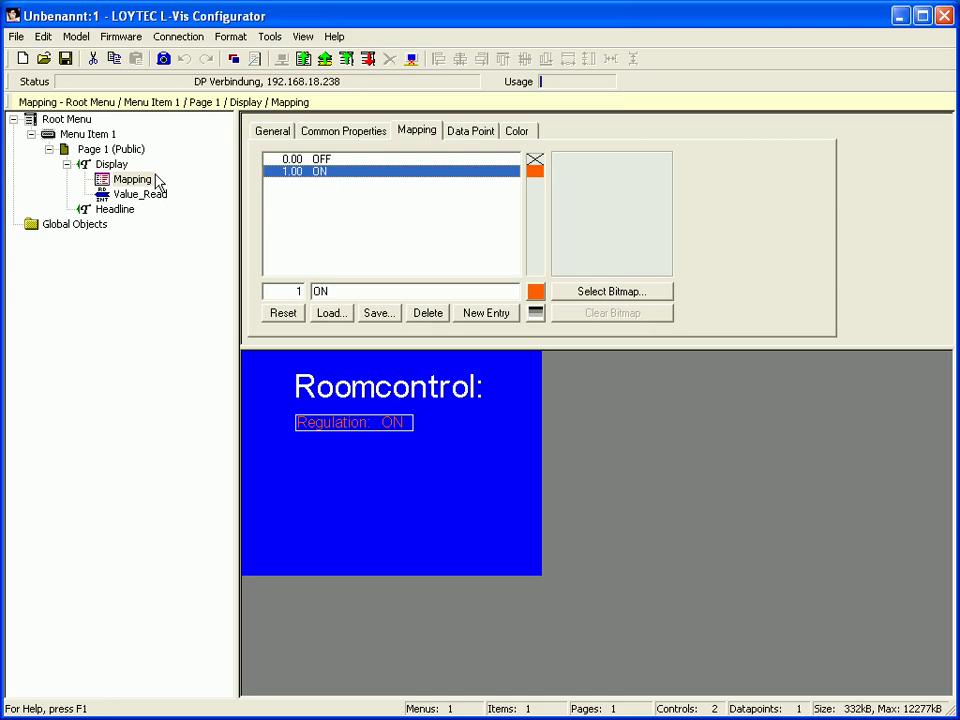
- Add a third text object to Page 1 named Drop-Down using 12x16-ROM-Fixed-R font
{"action": "left_click", "coordinate": [101, 150]}
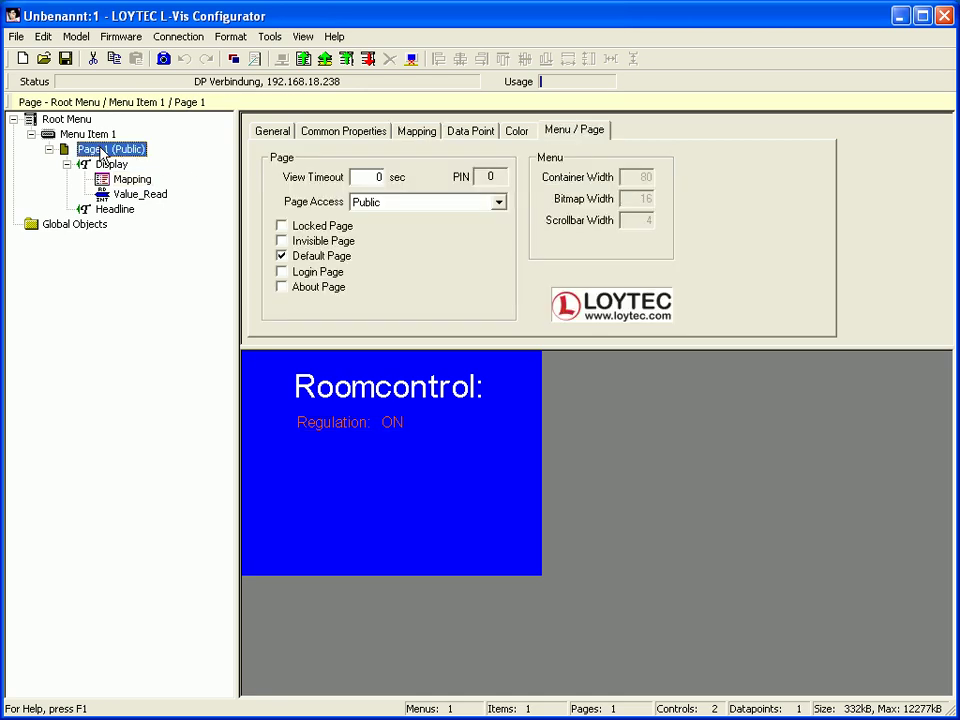
{"action": "right_click", "coordinate": [101, 150]}
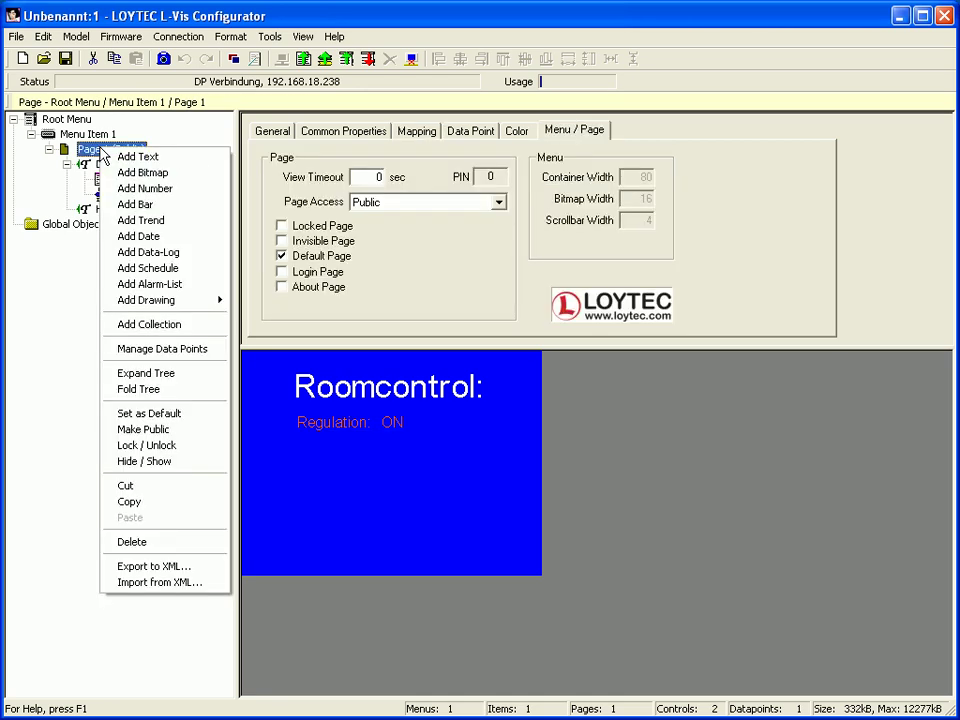
{"action": "left_click", "coordinate": [125, 157]}
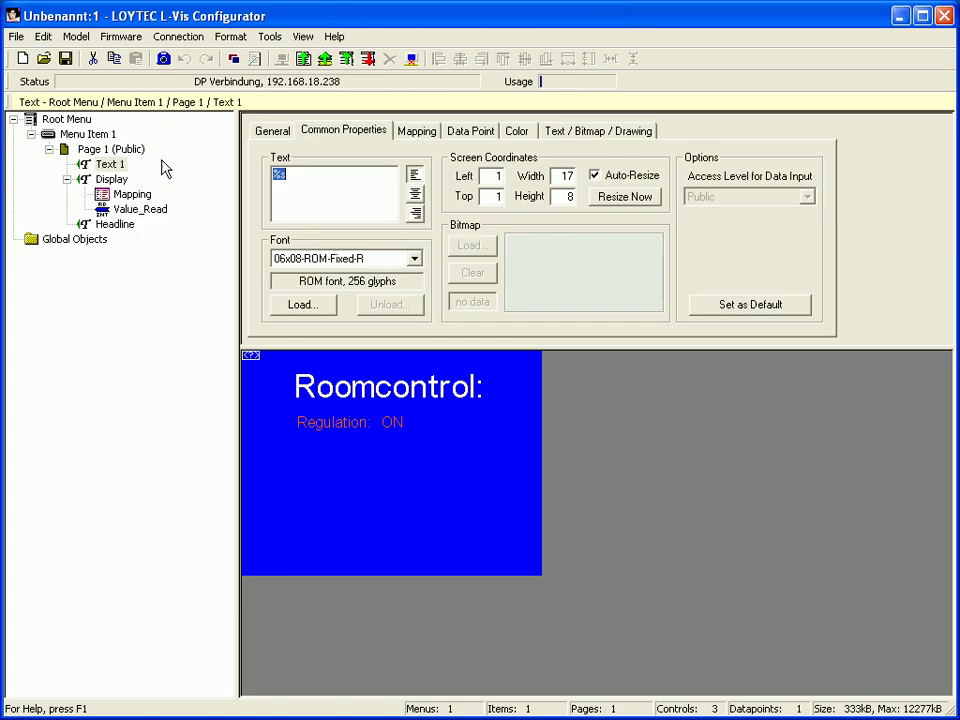
{"action": "left_click", "coordinate": [280, 133]}
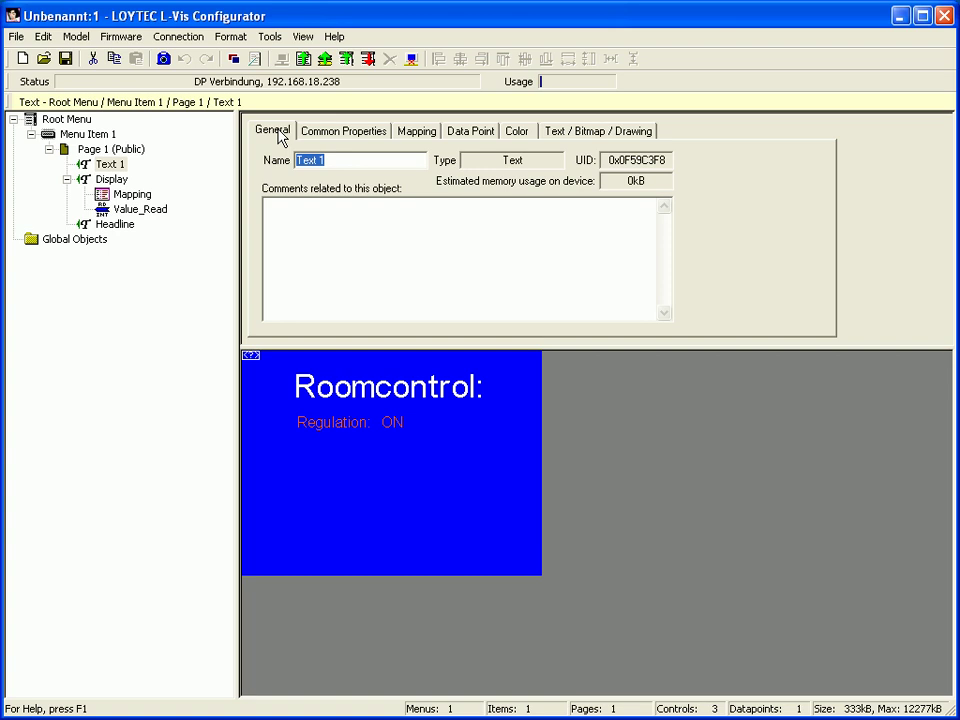
{"action": "type", "text": "D"}
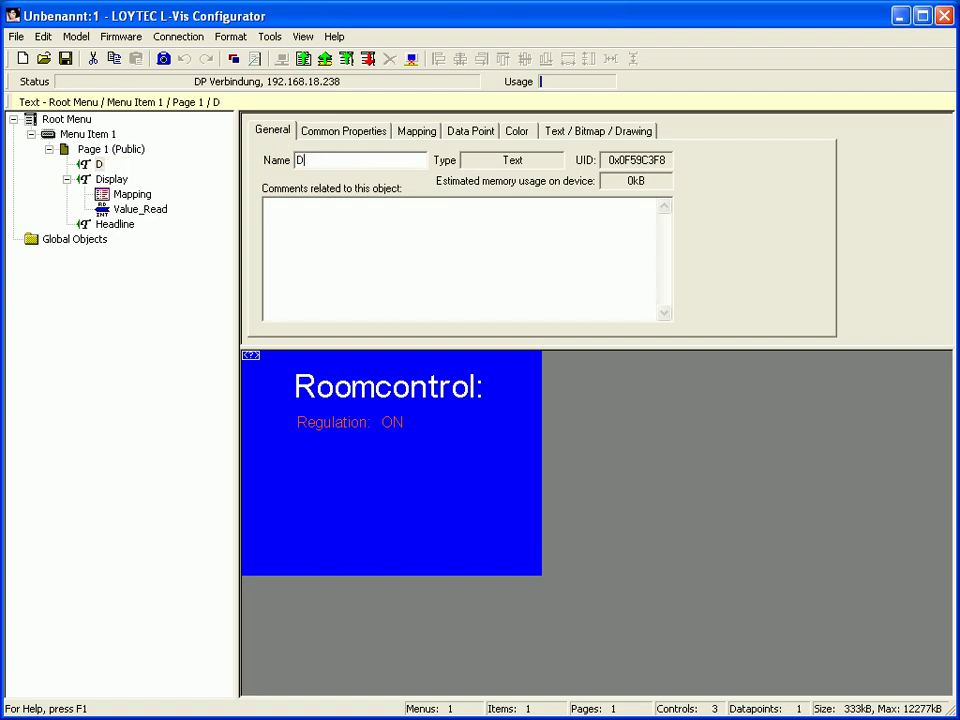
{"action": "type", "text": "rop-Down"}
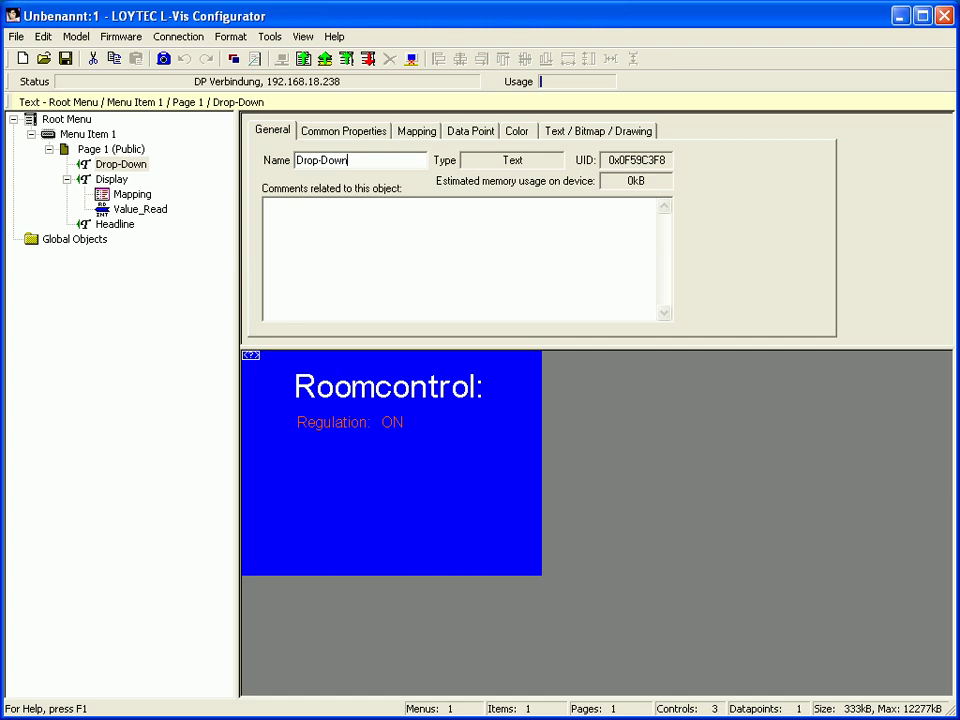
{"action": "left_click", "coordinate": [330, 136]}
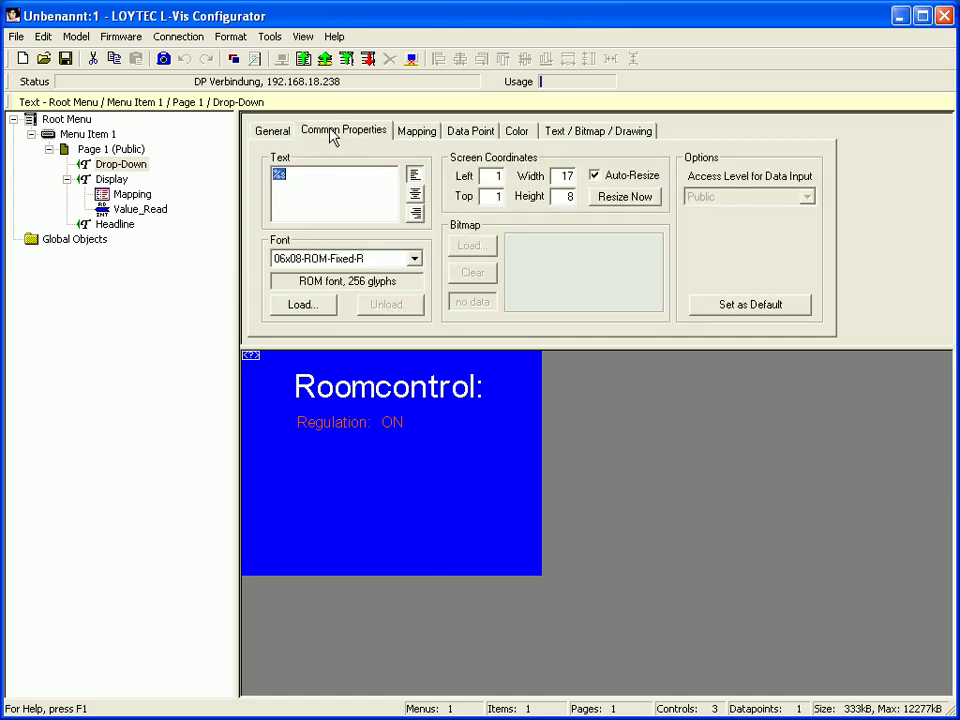
{"action": "left_click", "coordinate": [415, 261]}
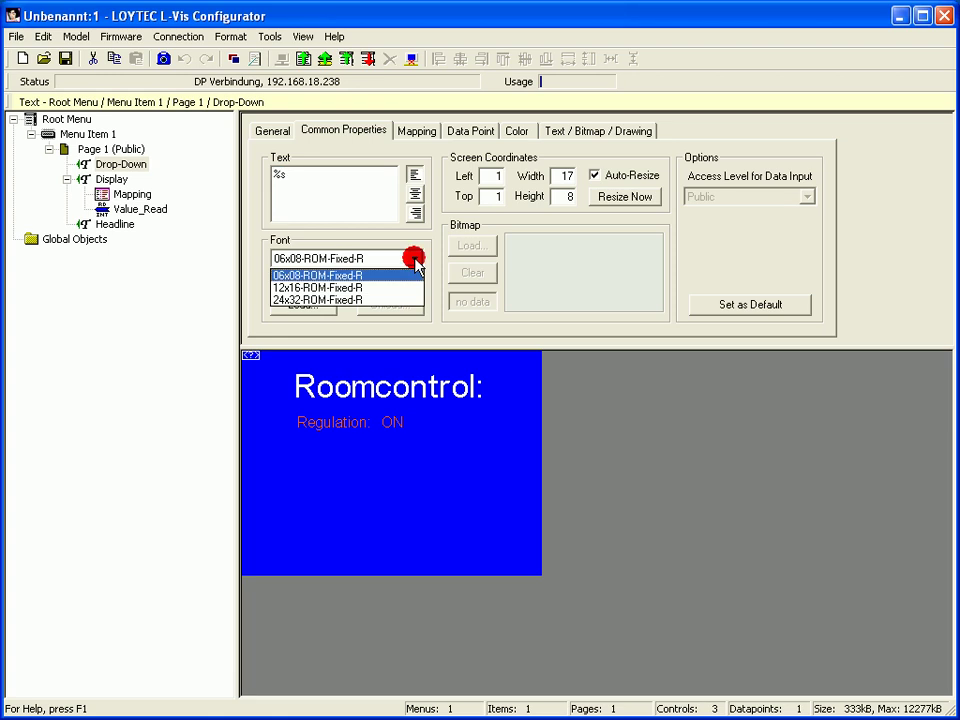
{"action": "left_click", "coordinate": [402, 287]}
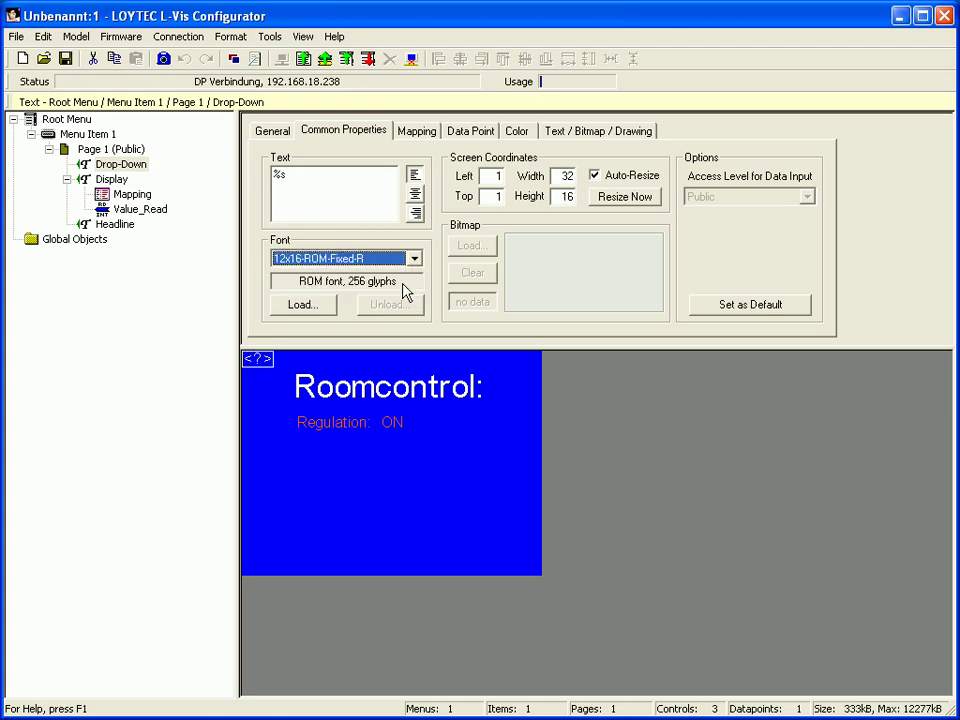
{"action": "left_click", "coordinate": [115, 167]}
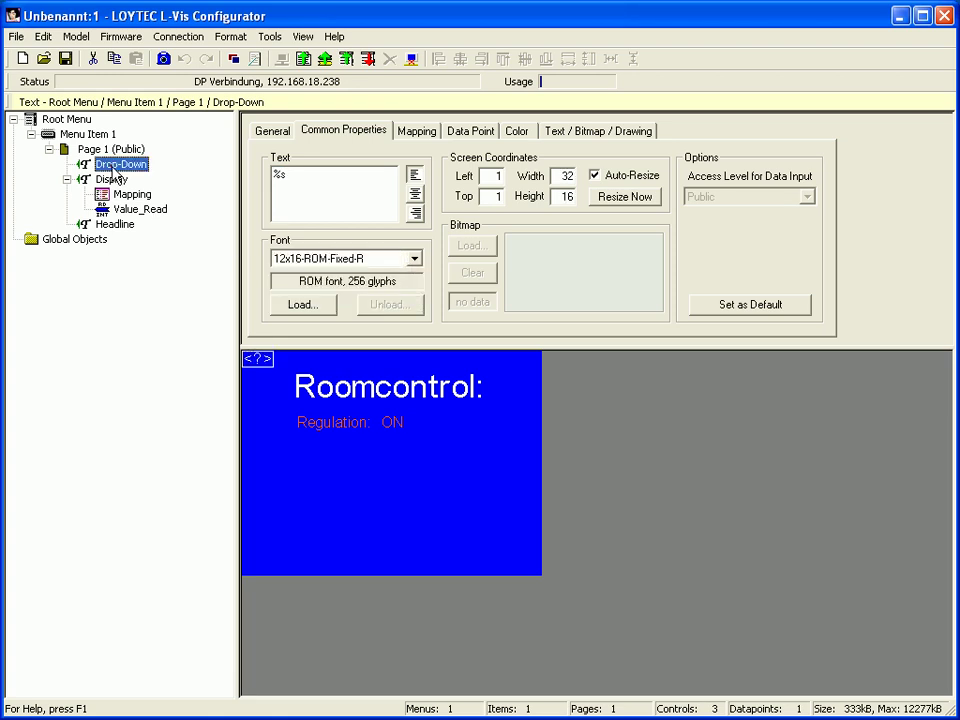
- Link the Value_Write and Value_Read register datapoints to Drop-Down and show its Mapping node
{"action": "right_click", "coordinate": [115, 172]}
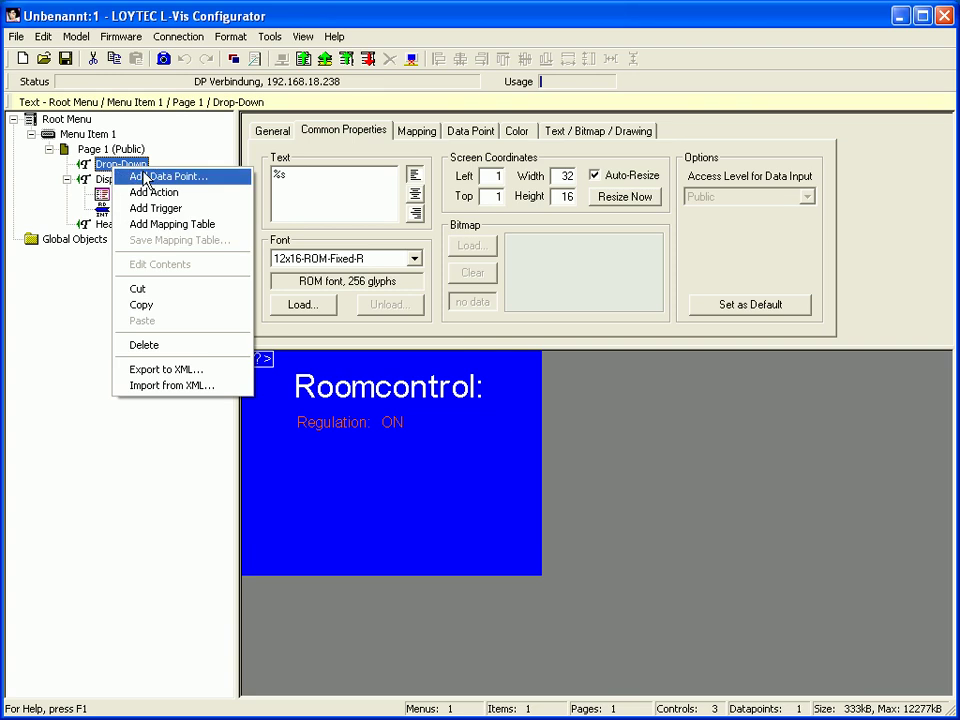
{"action": "left_click", "coordinate": [146, 177]}
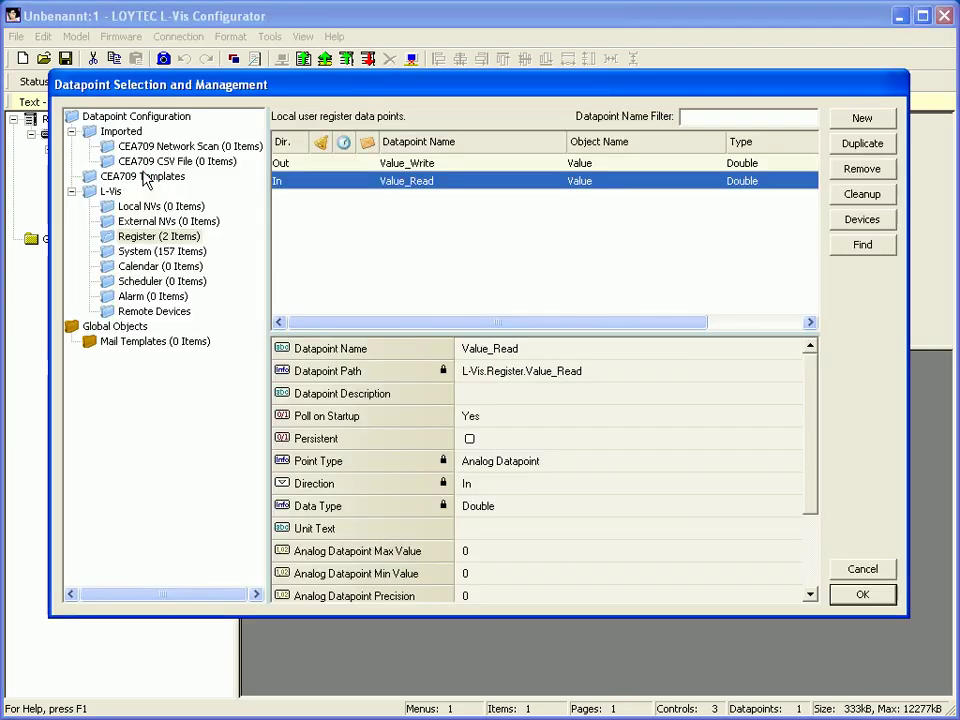
{"action": "left_click", "coordinate": [416, 166]}
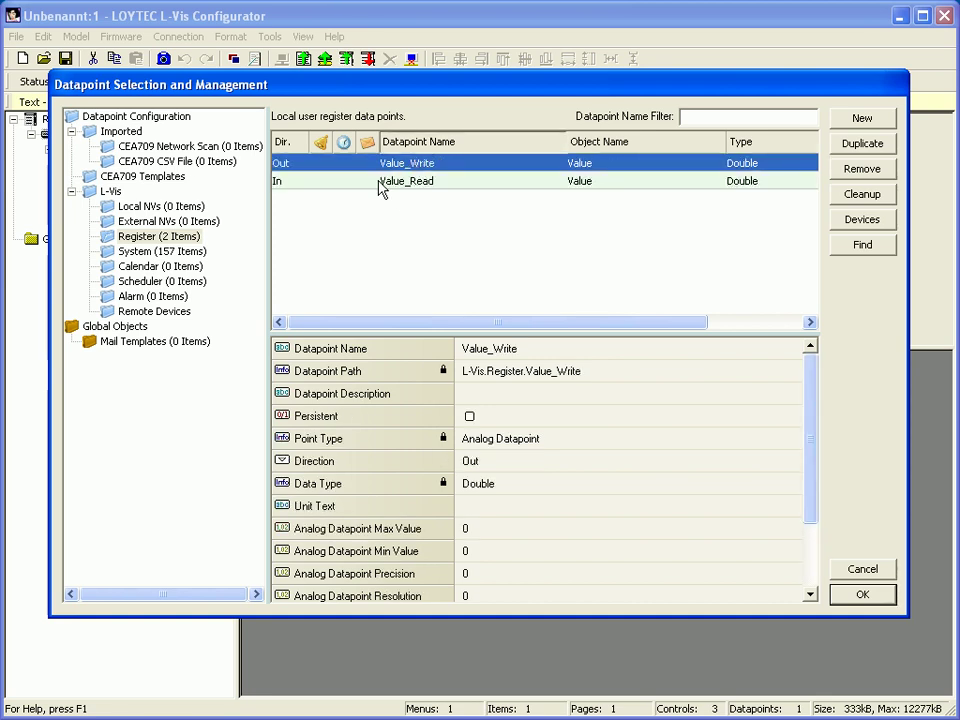
{"action": "left_click", "coordinate": [381, 184], "text": "shift"}
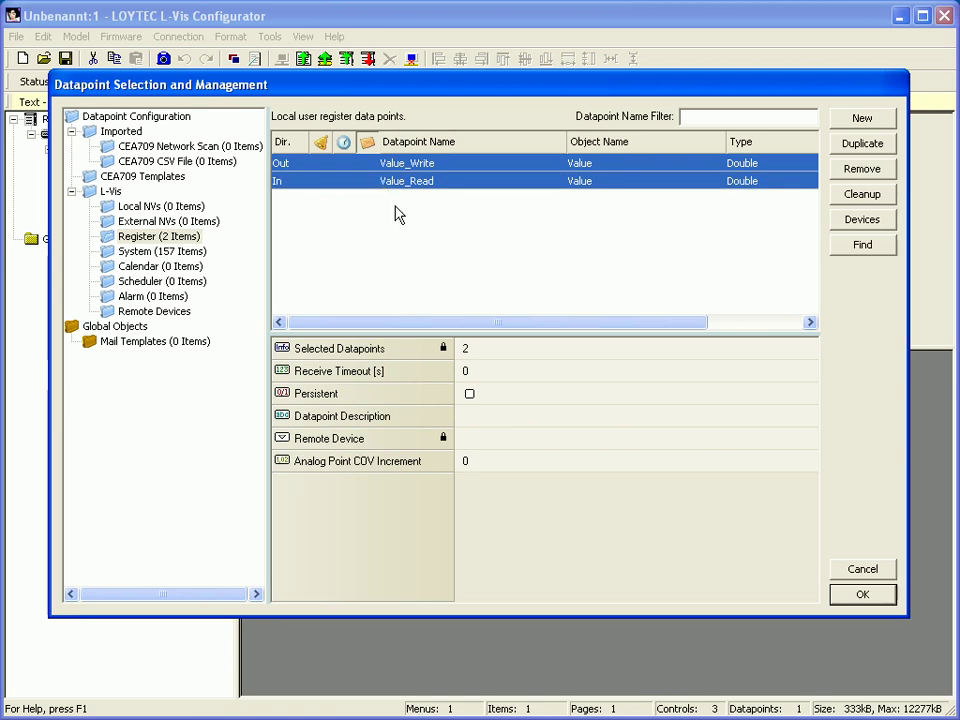
{"action": "left_click", "coordinate": [864, 595]}
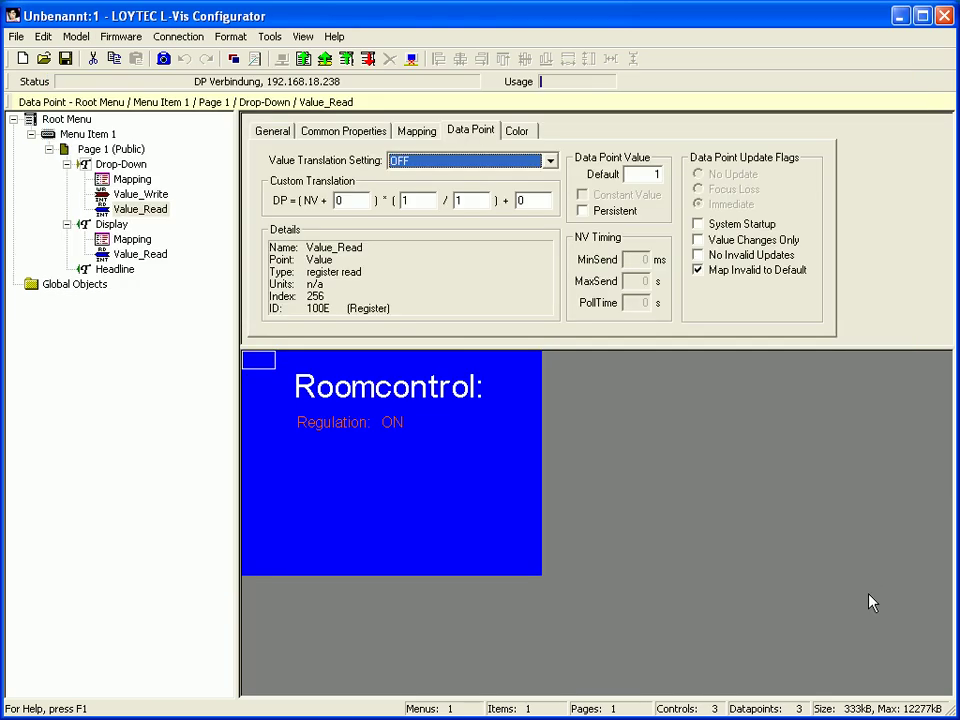
{"action": "left_click", "coordinate": [130, 180]}
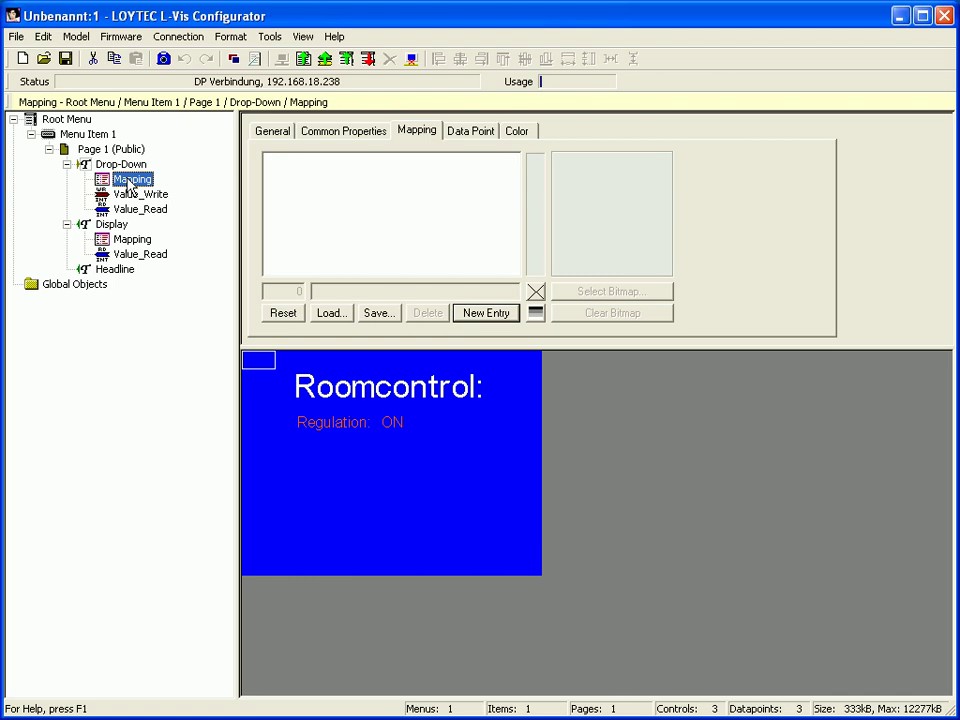
- Map Drop-Down value 0 to 'Mode 1' and 1 to 'Mode 2', then move it below Regulation
{"action": "left_click", "coordinate": [490, 313]}
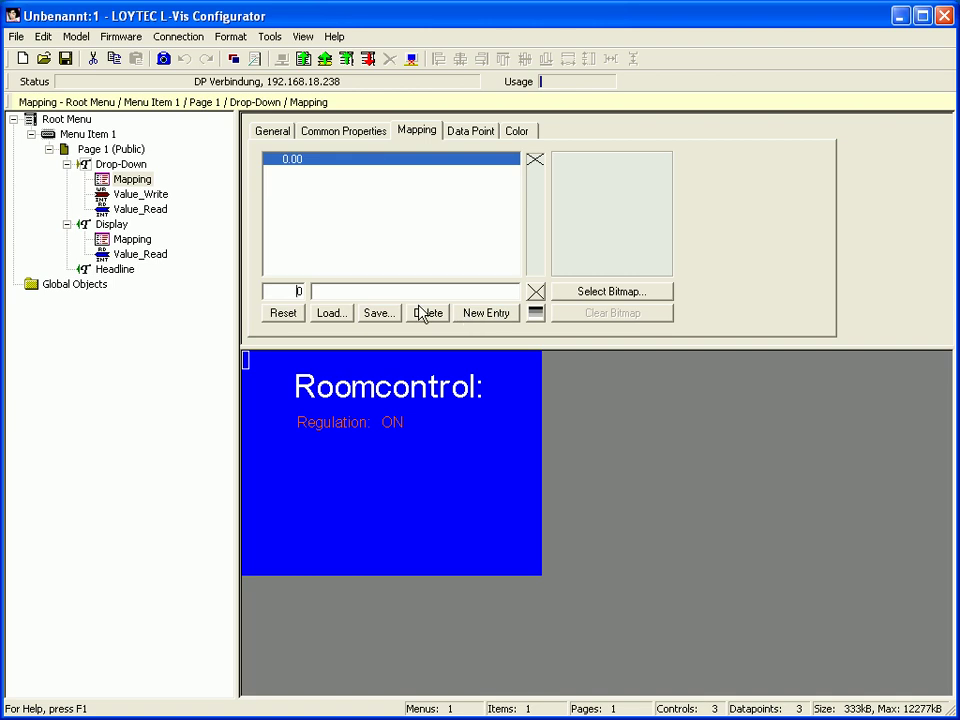
{"action": "left_click", "coordinate": [334, 291]}
{"action": "type", "text": "Mode 1"}
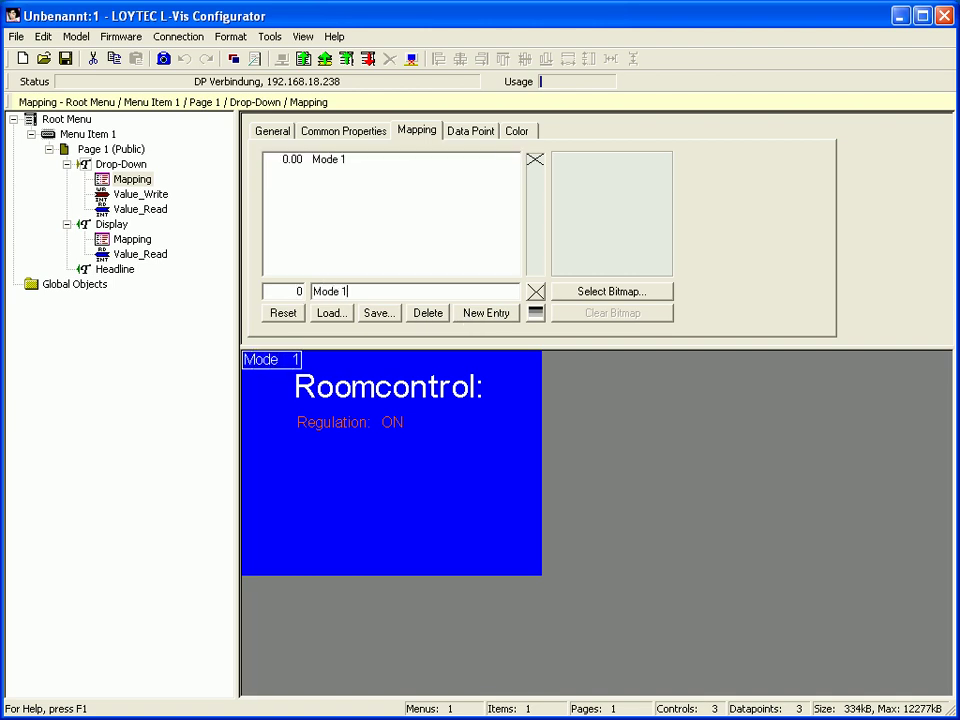
{"action": "left_click", "coordinate": [497, 318]}
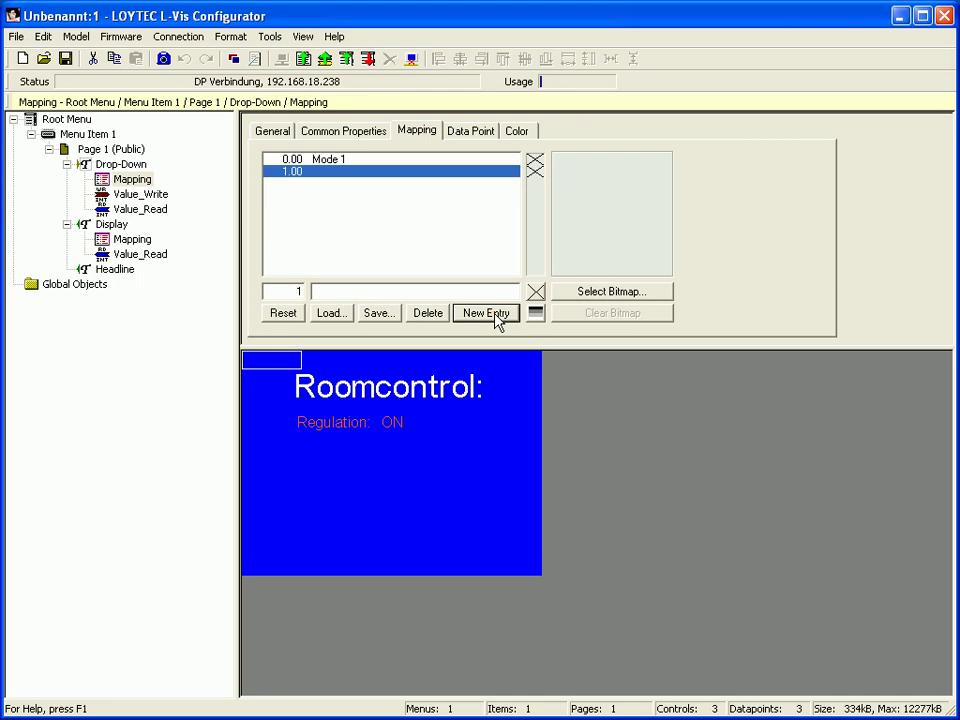
{"action": "left_click", "coordinate": [326, 291]}
{"action": "type", "text": "Mod"}
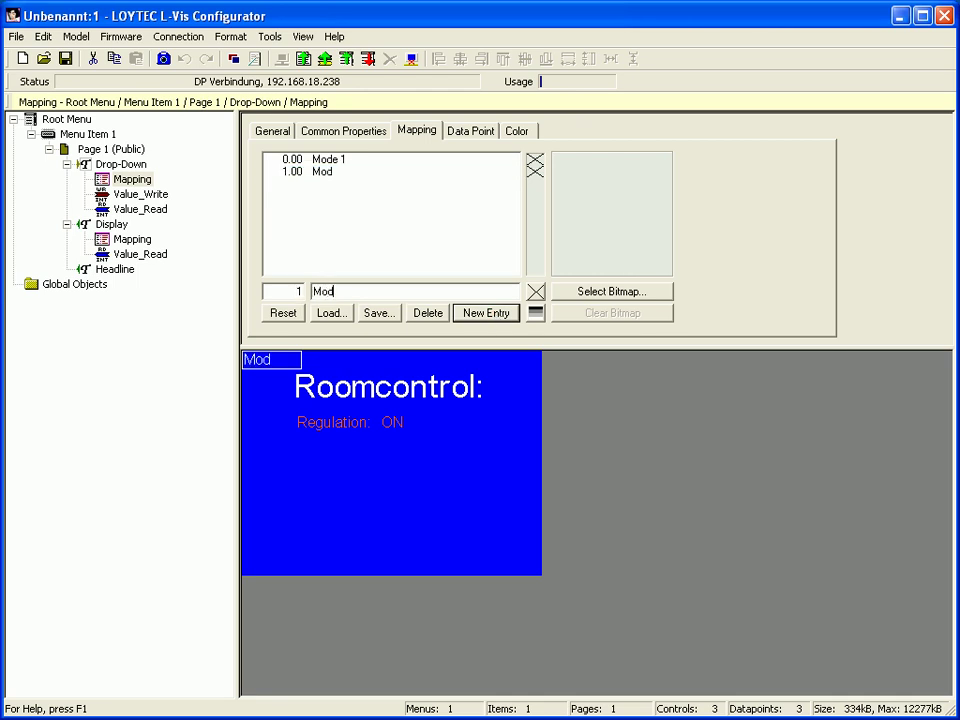
{"action": "type", "text": "e 2"}
{"action": "mouse_move", "coordinate": [267, 366]}
{"action": "left_mouse_down"}
{"action": "mouse_move", "coordinate": [315, 402]}
{"action": "mouse_move", "coordinate": [380, 479]}
{"action": "mouse_move", "coordinate": [386, 535]}
{"action": "left_mouse_up"}
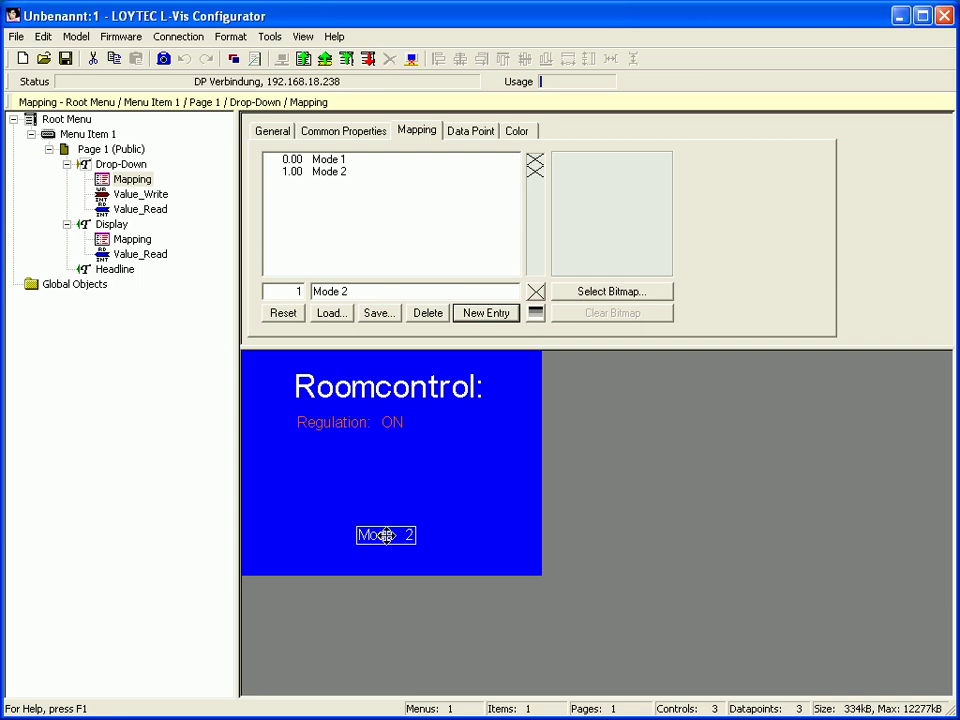
{"action": "left_click", "coordinate": [90, 151]}
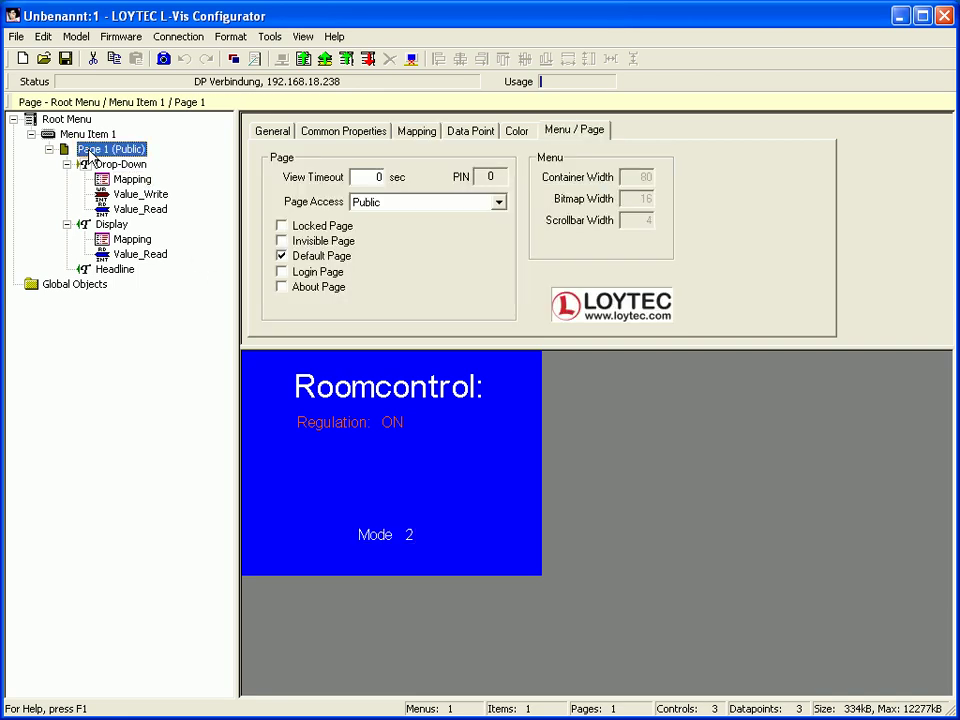
- Add a fourth text object to Page 1 and rename it Push-Button
{"action": "right_click", "coordinate": [90, 155]}
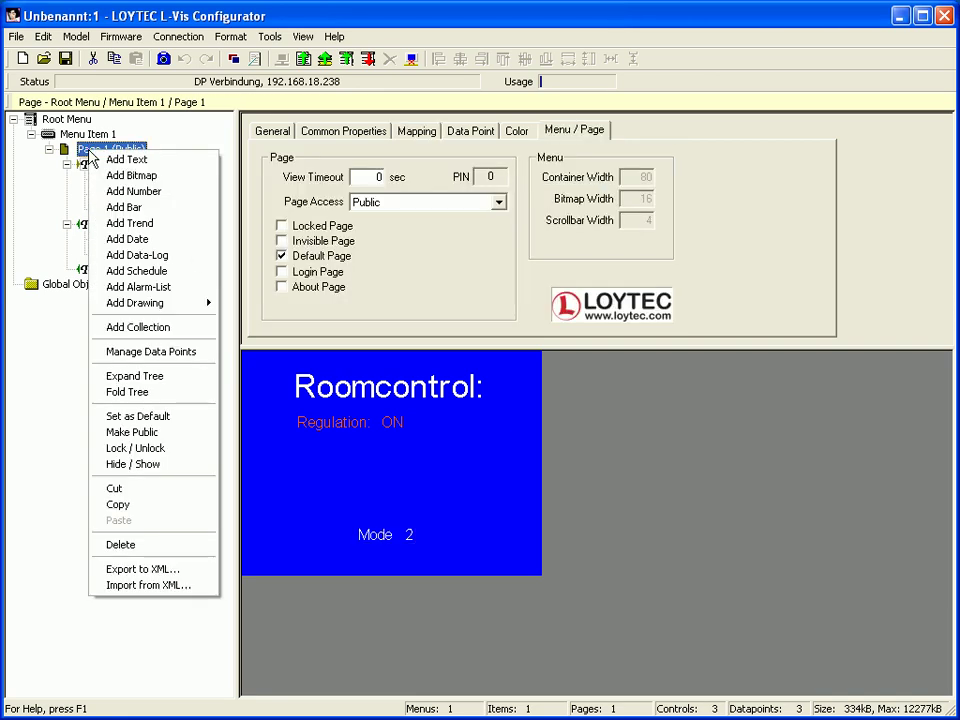
{"action": "left_click", "coordinate": [188, 163]}
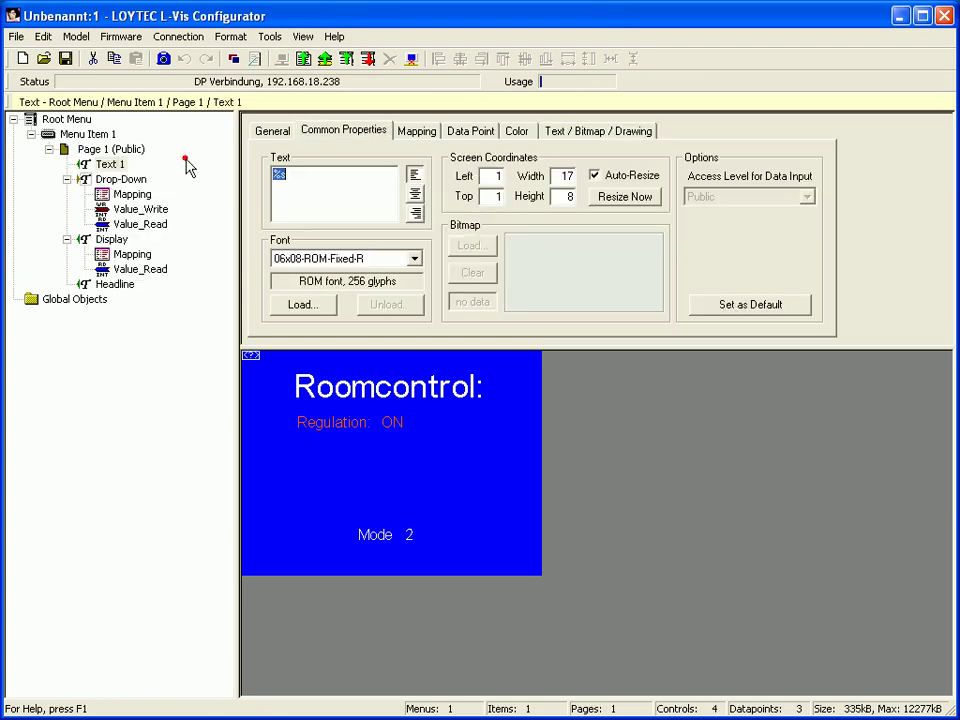
{"action": "left_click", "coordinate": [274, 133]}
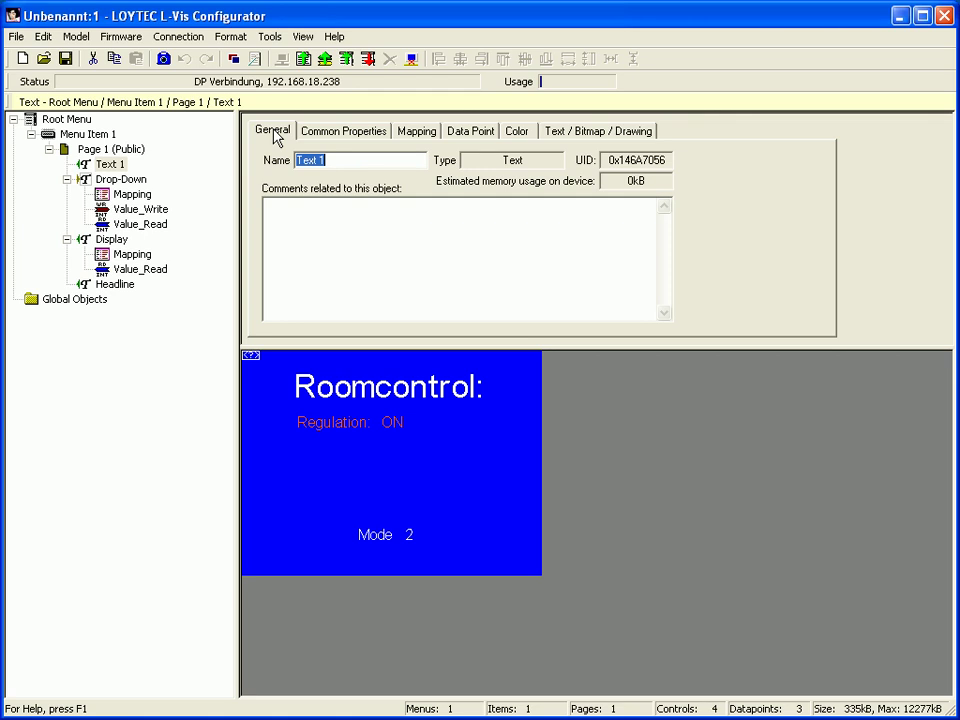
{"action": "left_click", "coordinate": [335, 162]}
{"action": "double_click", "coordinate": [335, 162]}
{"action": "type", "text": "Push-Button"}
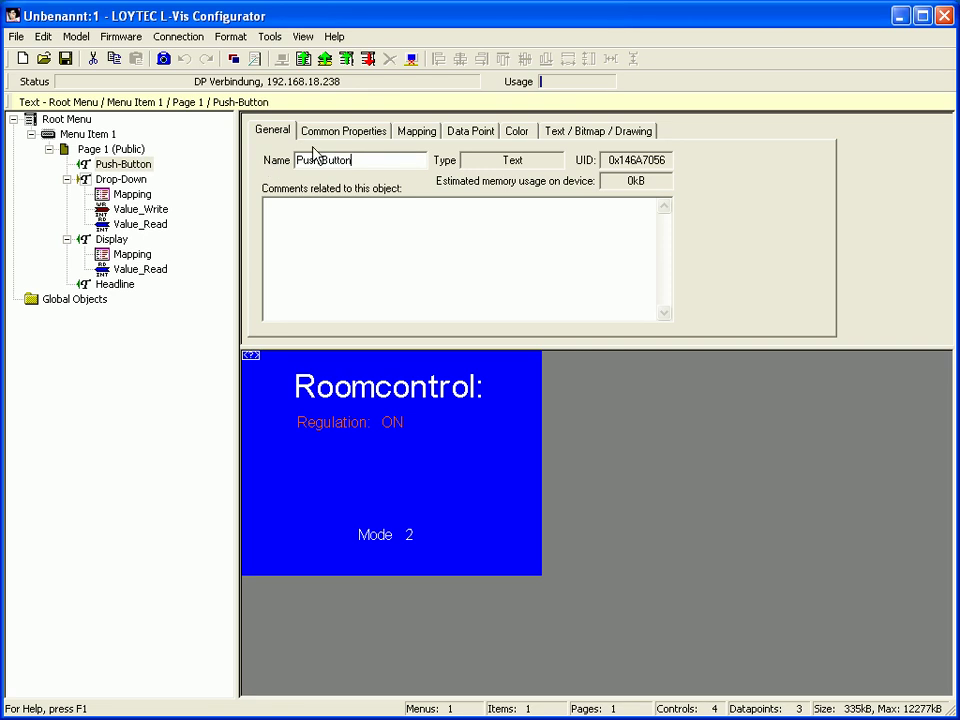
{"action": "left_click", "coordinate": [359, 130]}
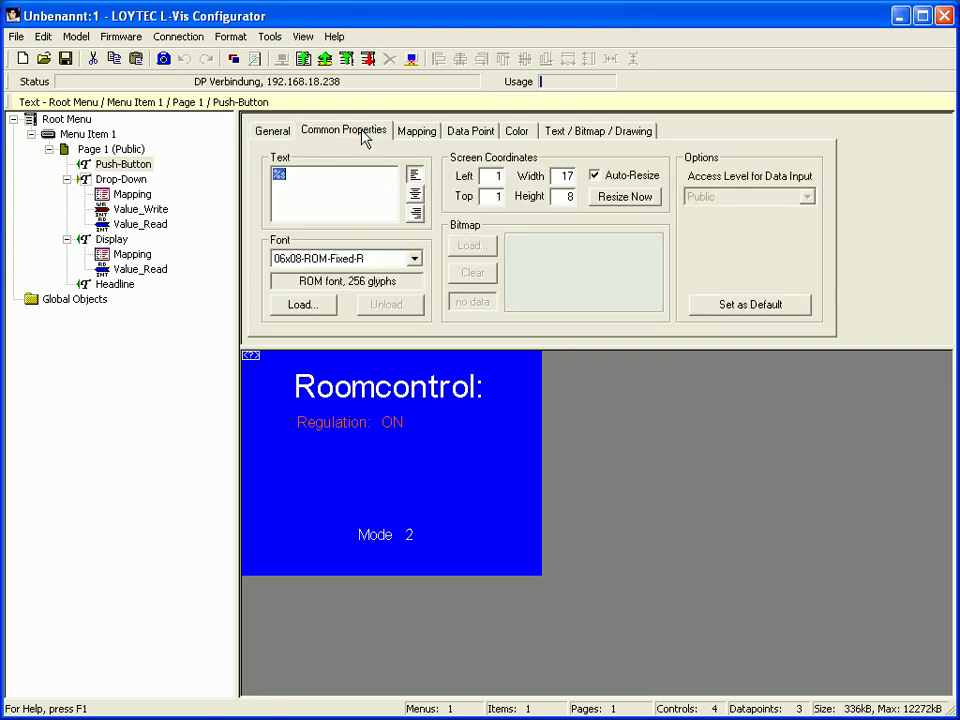
- Centre-align the push-button text and set its font to 24x32-ROM-Fixed-R
{"action": "left_click", "coordinate": [416, 197]}
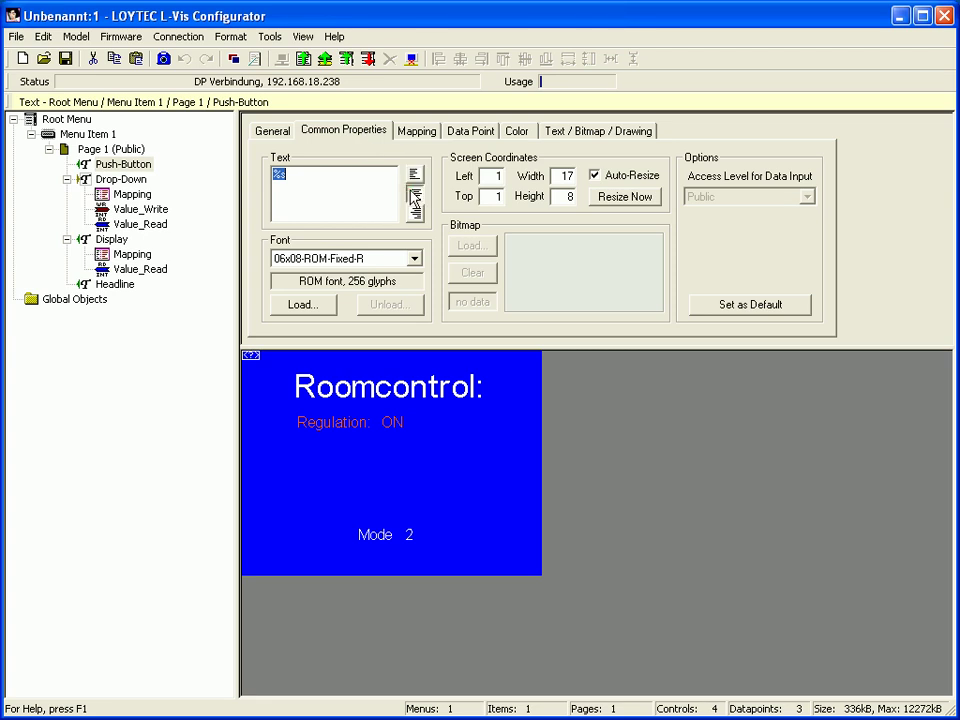
{"action": "left_click", "coordinate": [414, 258]}
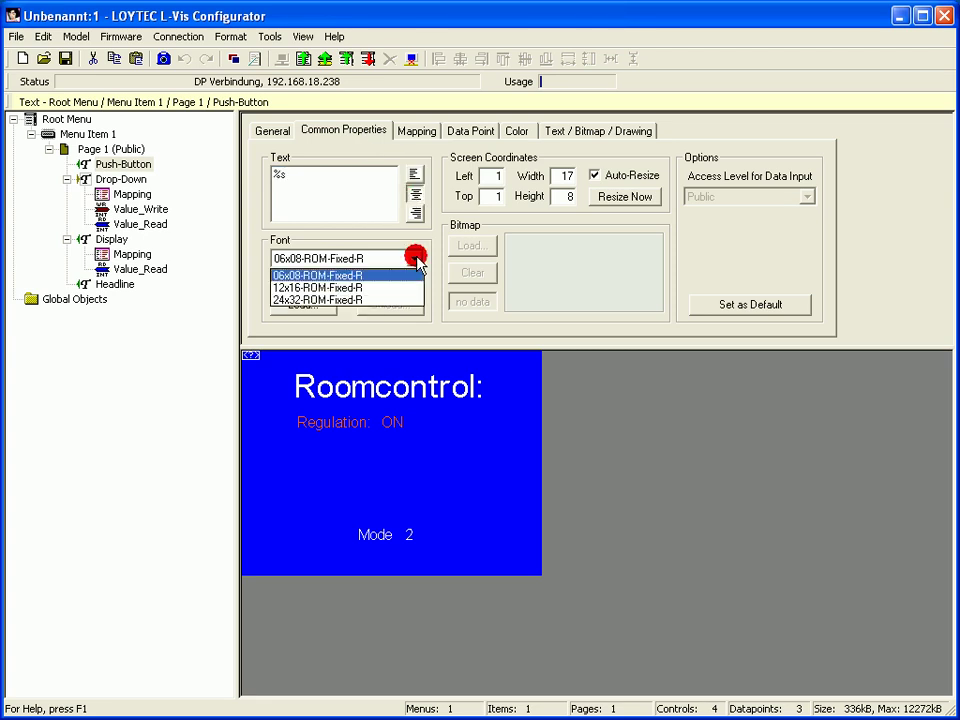
{"action": "left_click", "coordinate": [381, 300]}
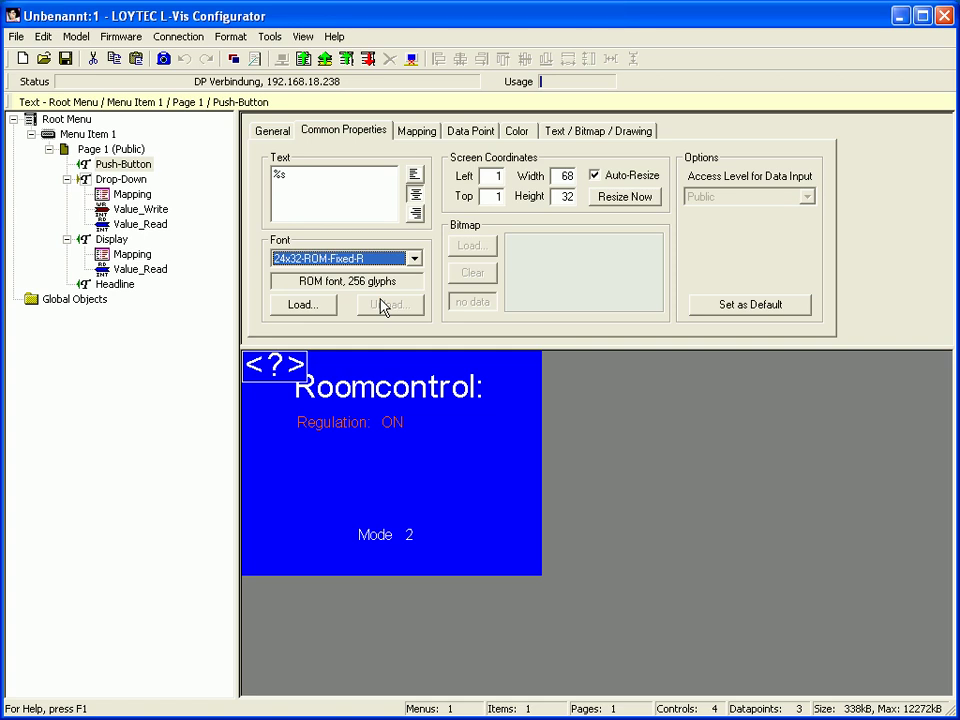
- Give the push-button a red background colour
{"action": "left_click", "coordinate": [517, 134]}
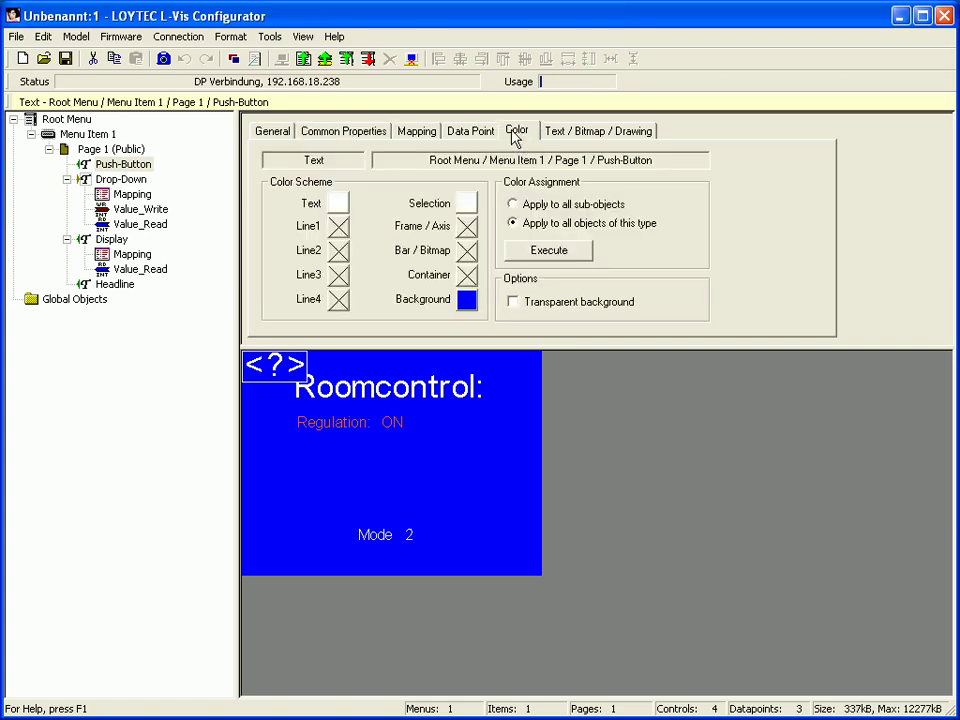
{"action": "left_click", "coordinate": [466, 300]}
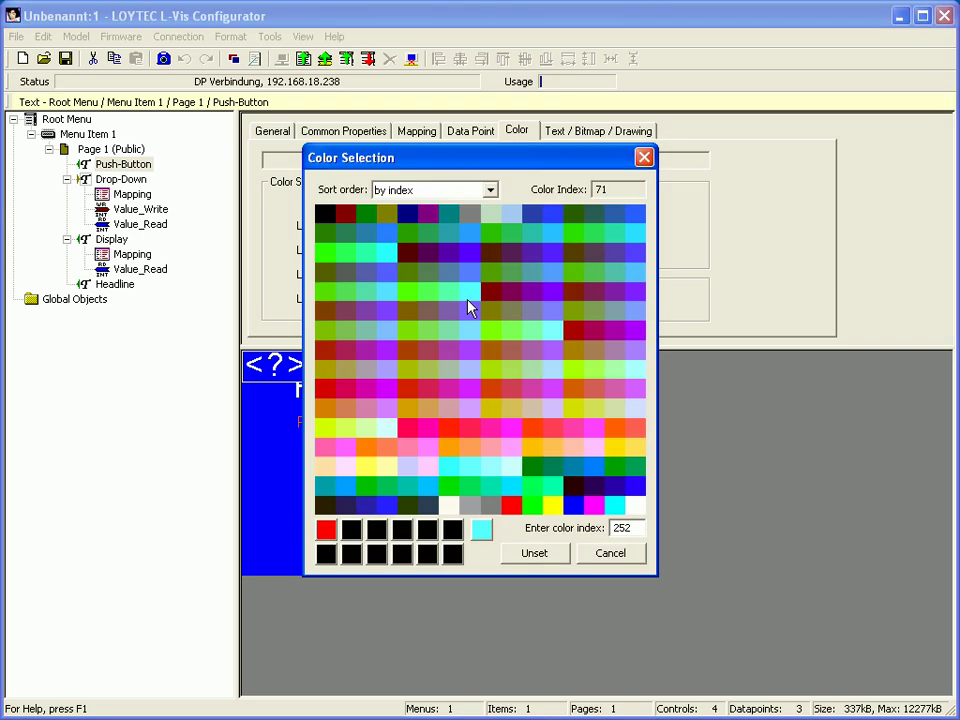
{"action": "left_click", "coordinate": [513, 506]}
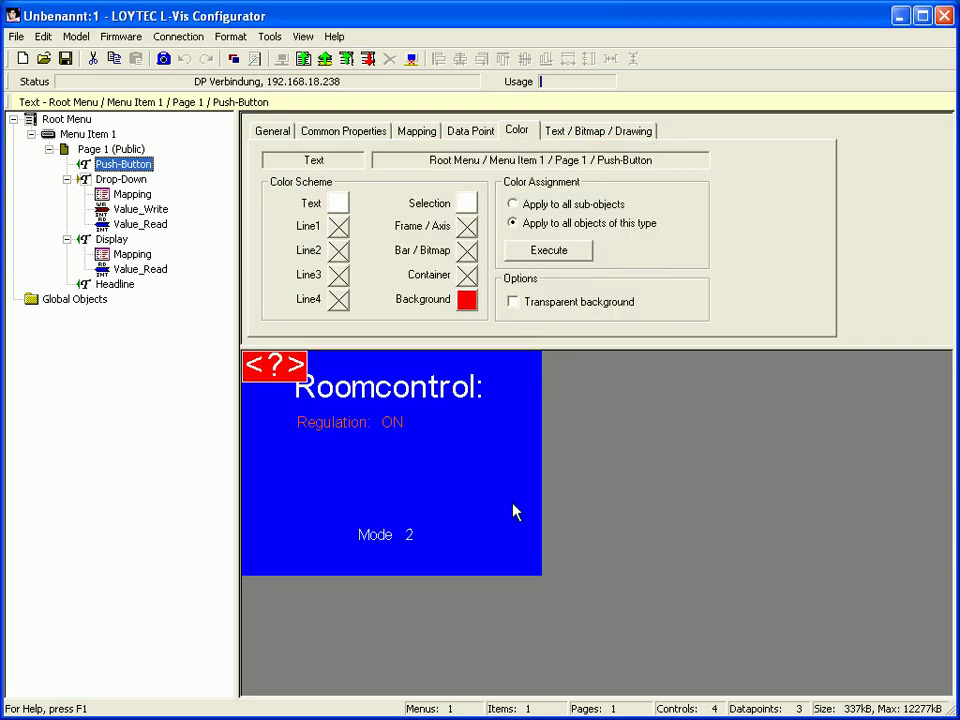
{"action": "left_click", "coordinate": [595, 132]}
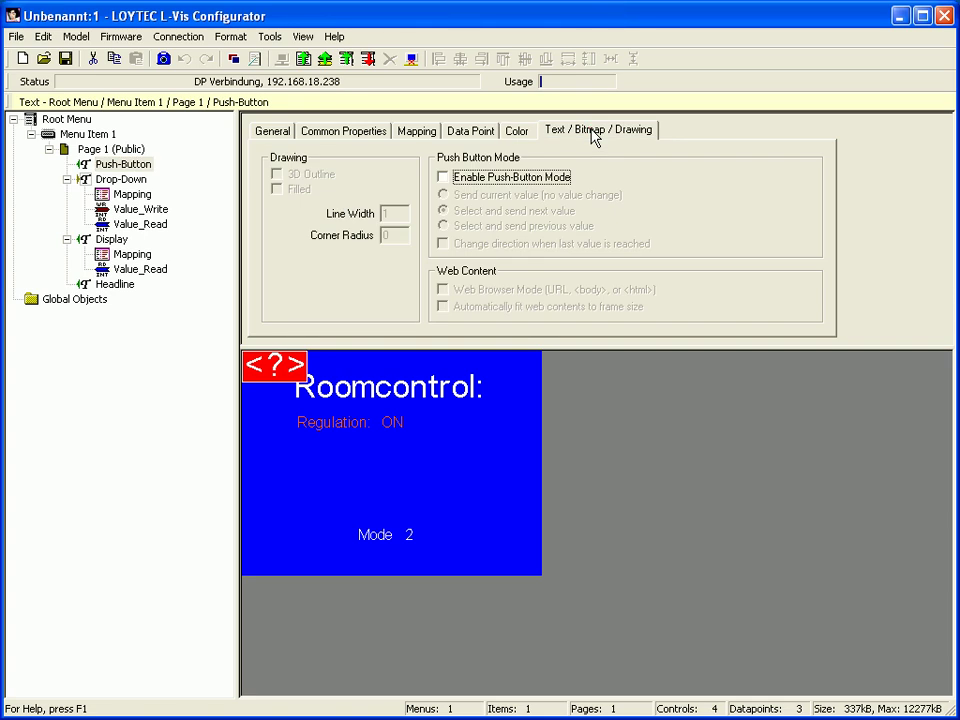
- Enable Push-Button Mode and Change direction when last value is reached
{"action": "left_click", "coordinate": [443, 177]}
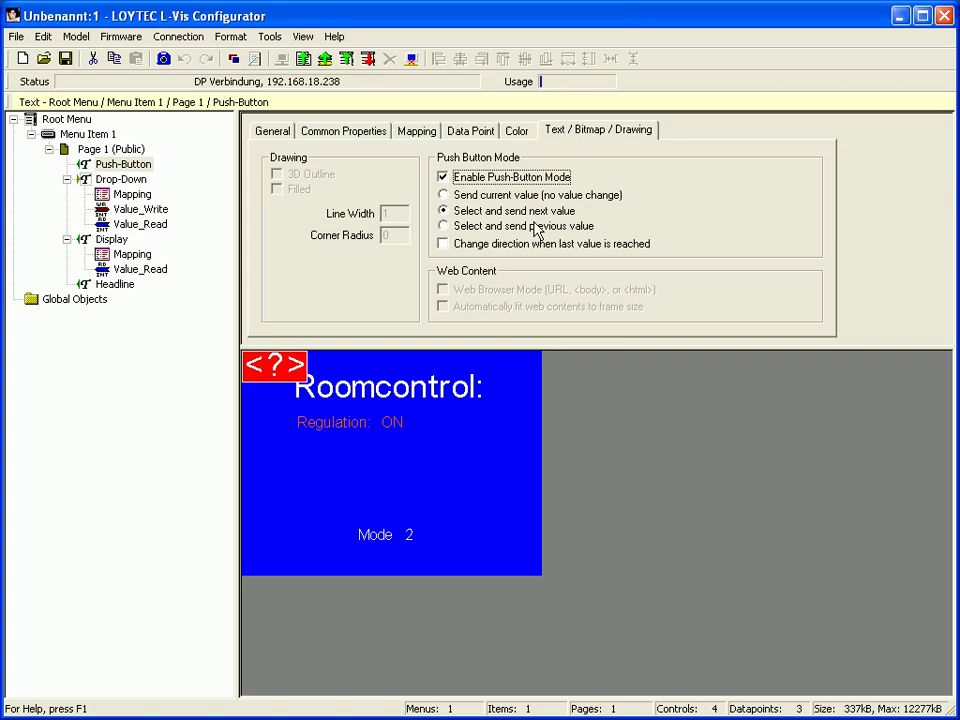
{"action": "left_click", "coordinate": [443, 244]}
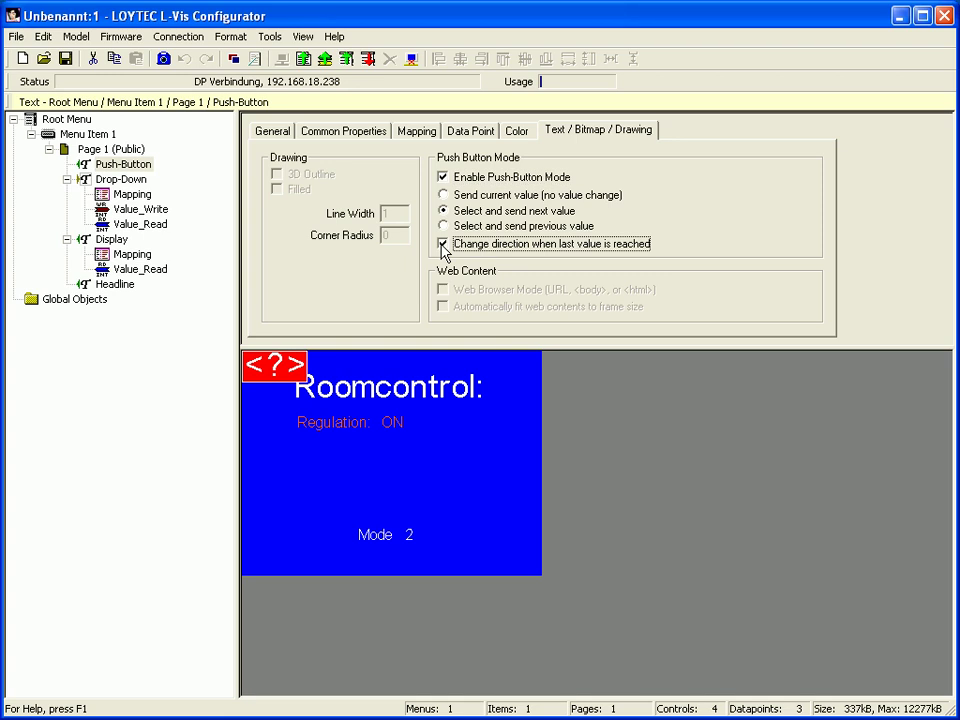
- Add the Value_Write and Value_Read datapoints to the Push-Button and show its Mapping
{"action": "right_click", "coordinate": [126, 173]}
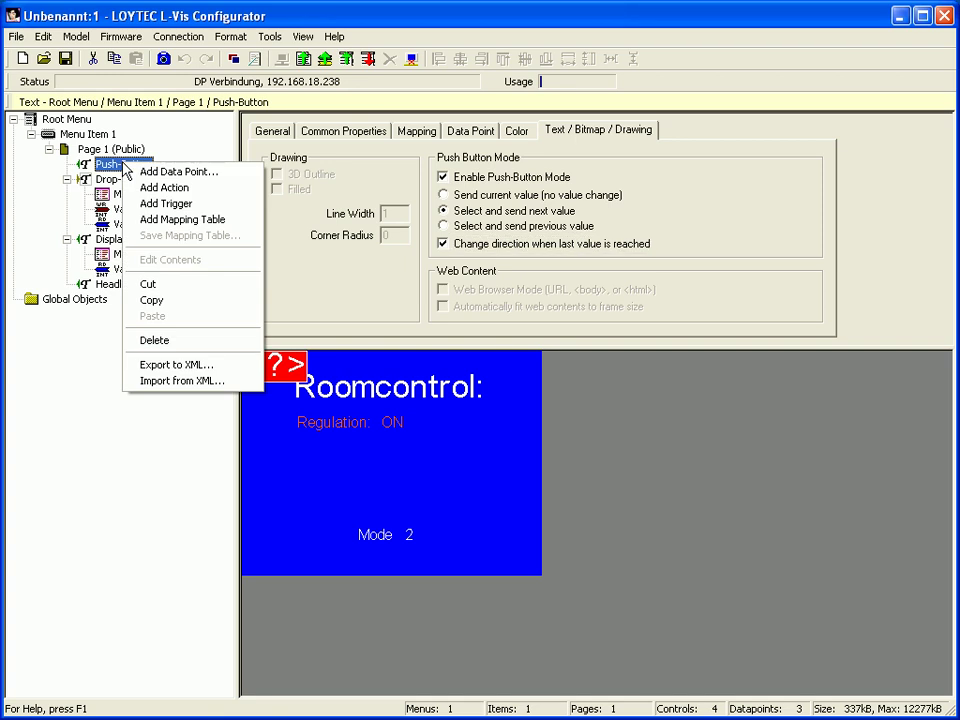
{"action": "left_click", "coordinate": [173, 176]}
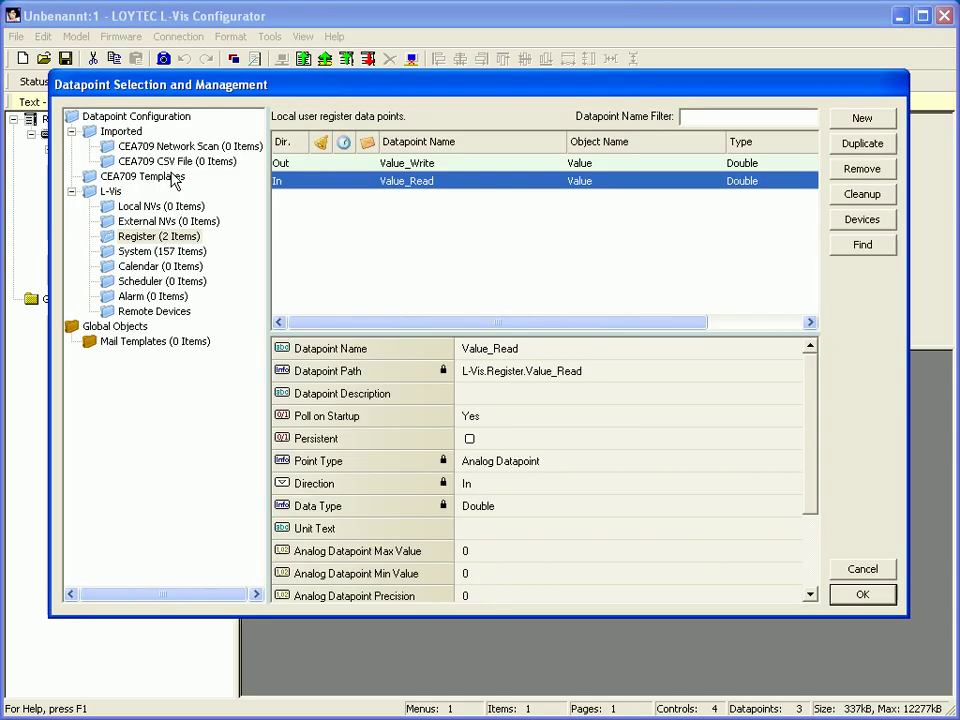
{"action": "left_click", "coordinate": [385, 165]}
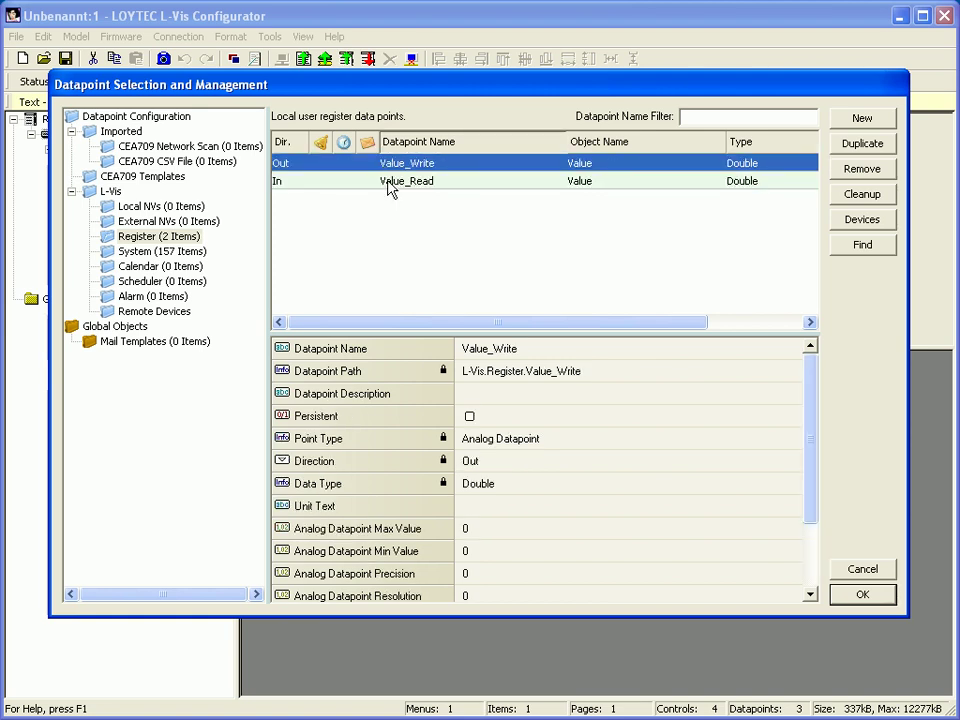
{"action": "left_click", "coordinate": [390, 184], "text": "shift"}
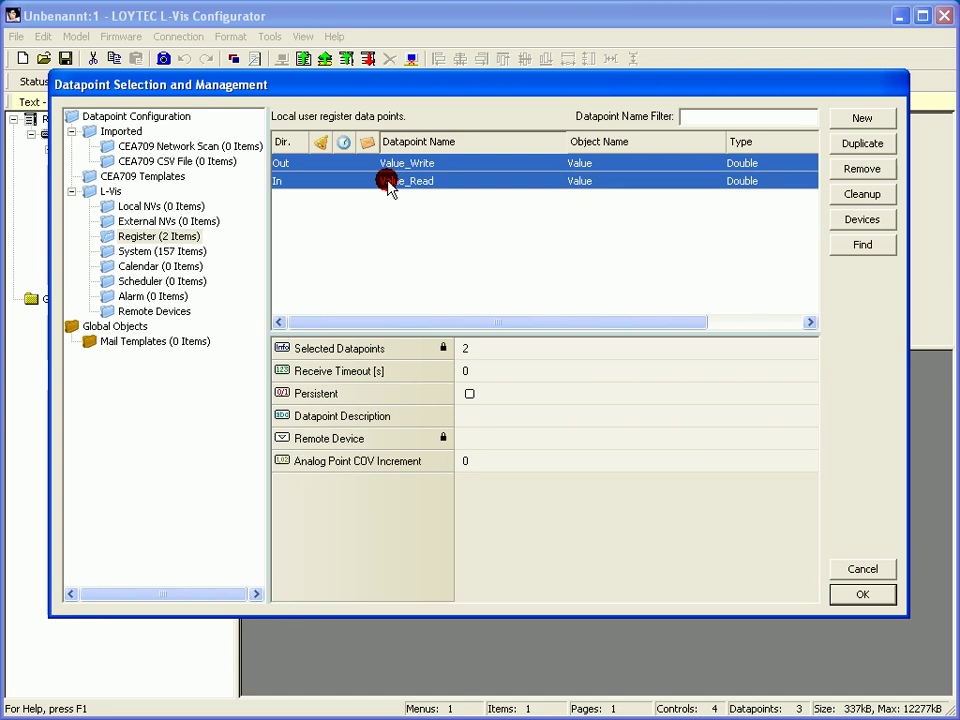
{"action": "left_click", "coordinate": [863, 595]}
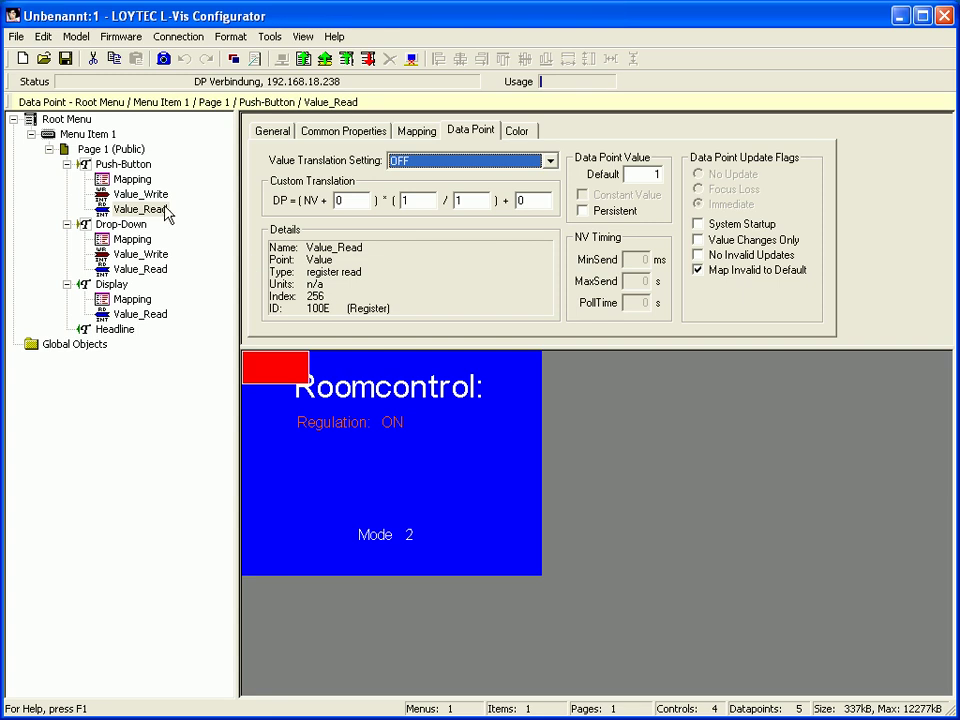
{"action": "left_click", "coordinate": [133, 180]}
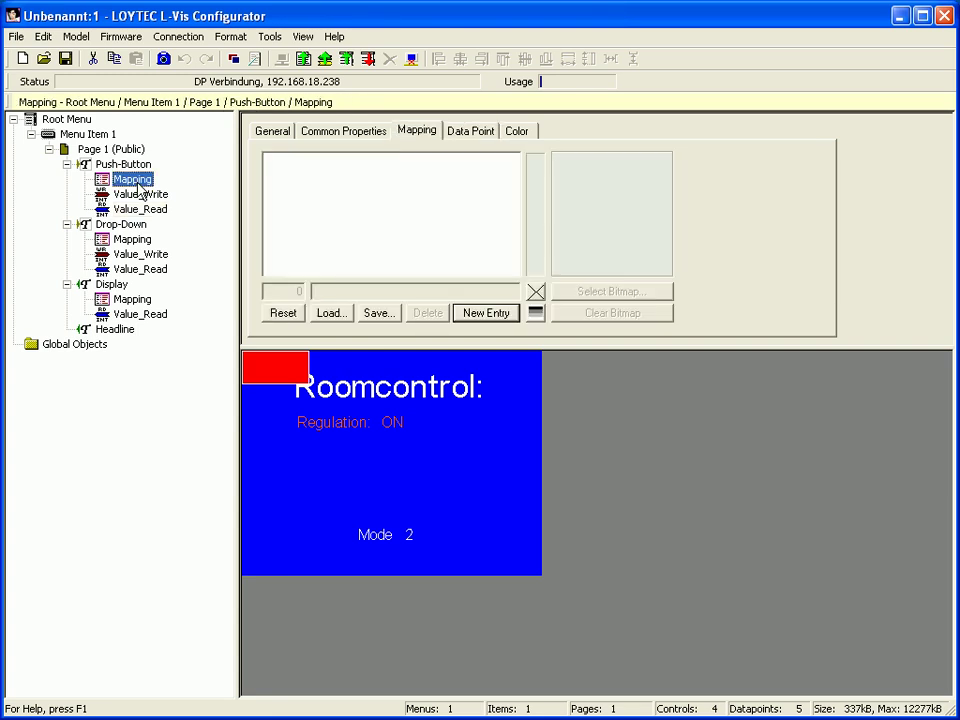
- Add mapping entries: value 0 as HEATING and value 1 as Automatic
{"action": "left_click", "coordinate": [485, 313]}
{"action": "left_click", "coordinate": [314, 291]}
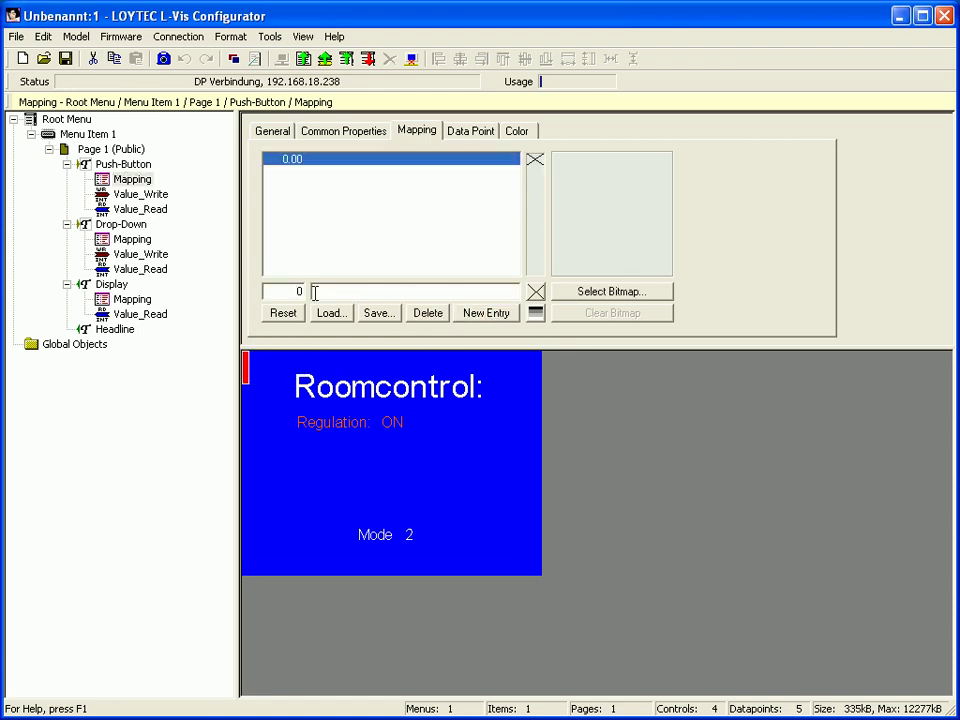
{"action": "type", "text": "H"}
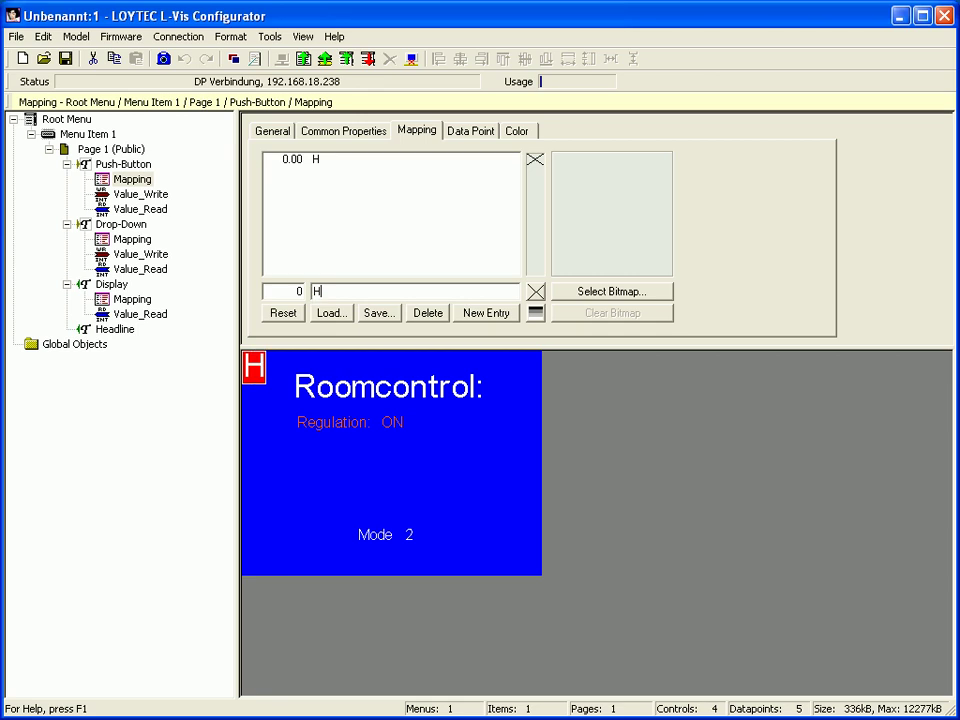
{"action": "type", "text": "EATING"}
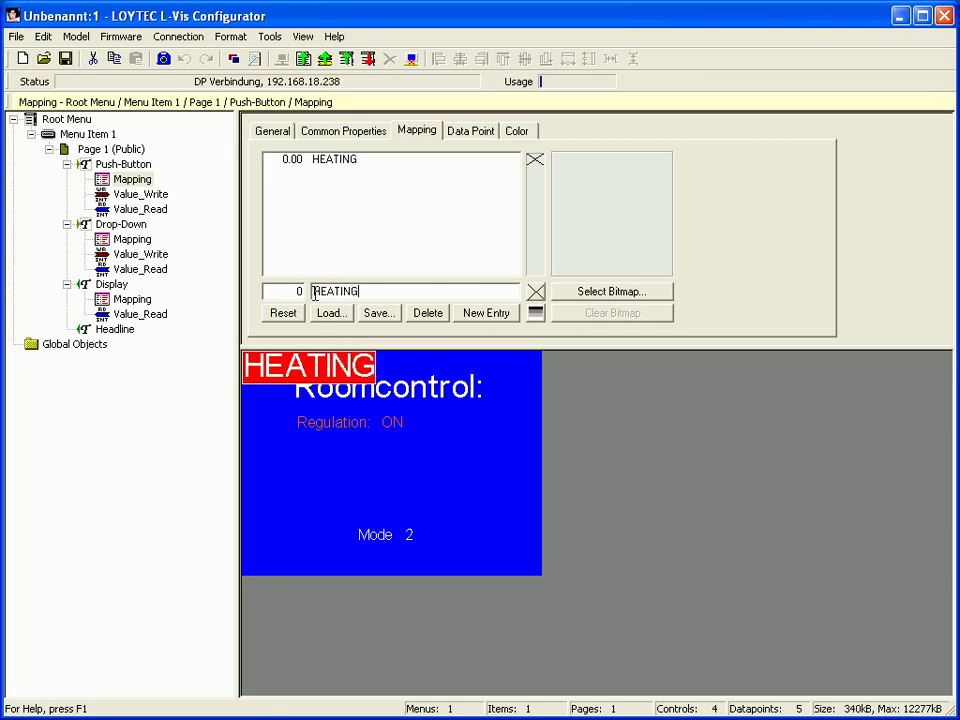
{"action": "left_click", "coordinate": [489, 315]}
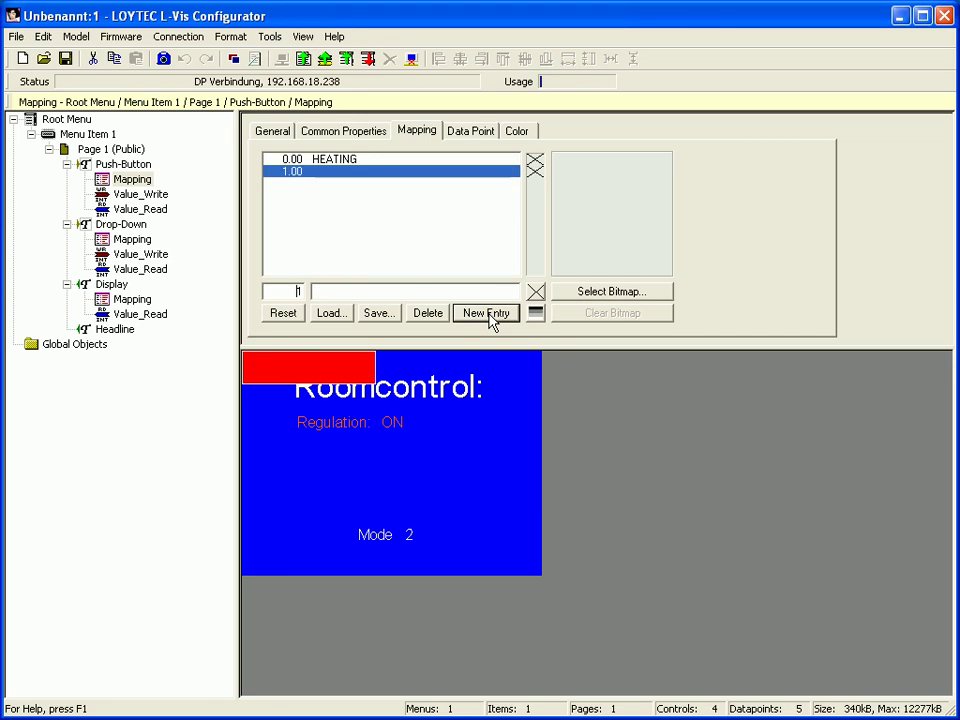
{"action": "left_click", "coordinate": [333, 292]}
{"action": "left_click", "coordinate": [333, 291]}
{"action": "type", "text": "A"}
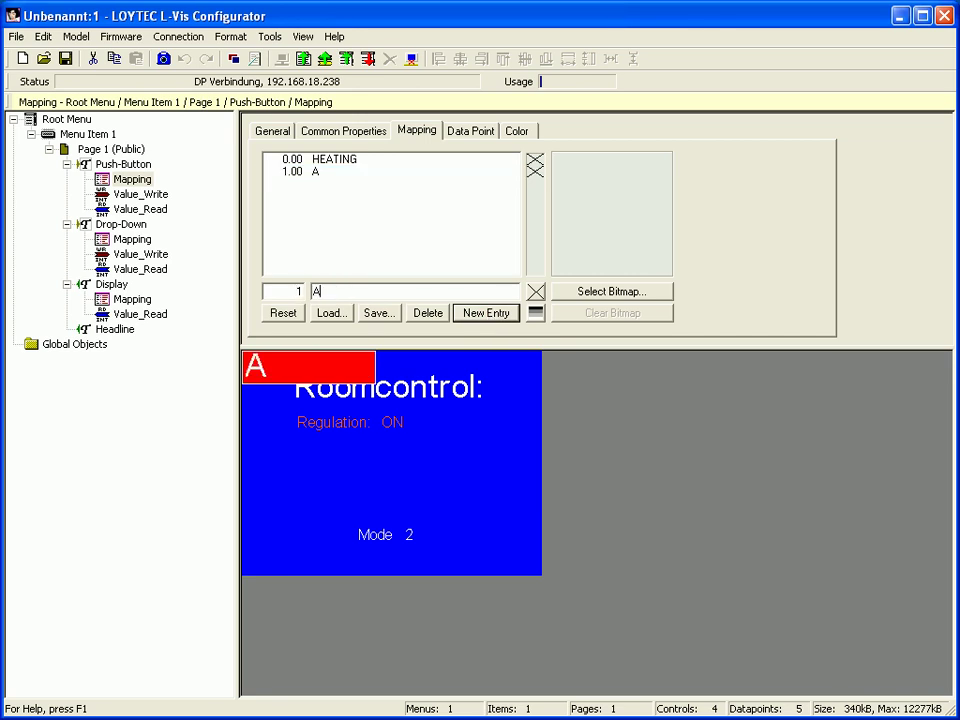
{"action": "type", "text": "uto"}
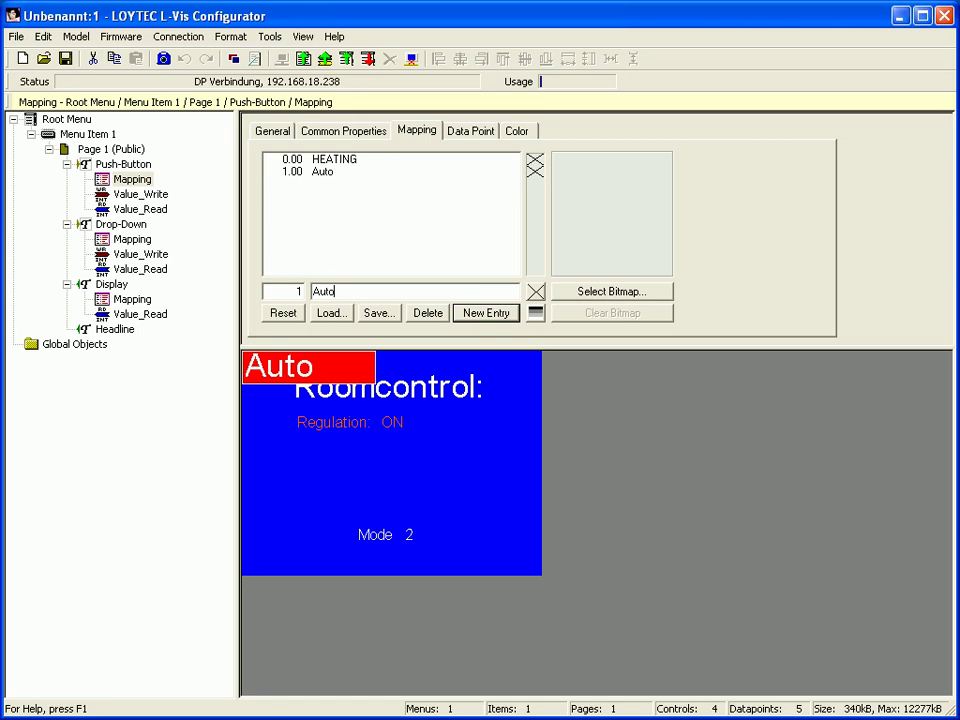
{"action": "type", "text": "matic"}
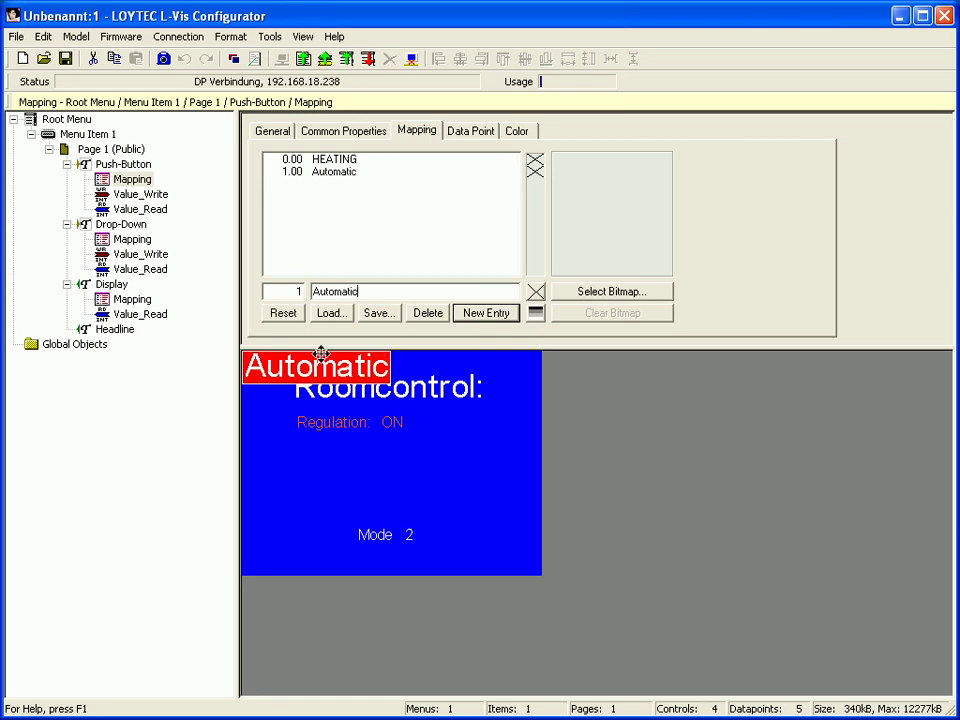
- Centre the button below Regulation and write the project to the device, confirming Ja
{"action": "left_click_drag", "start_coordinate": [315, 370], "coordinate": [385, 479]}
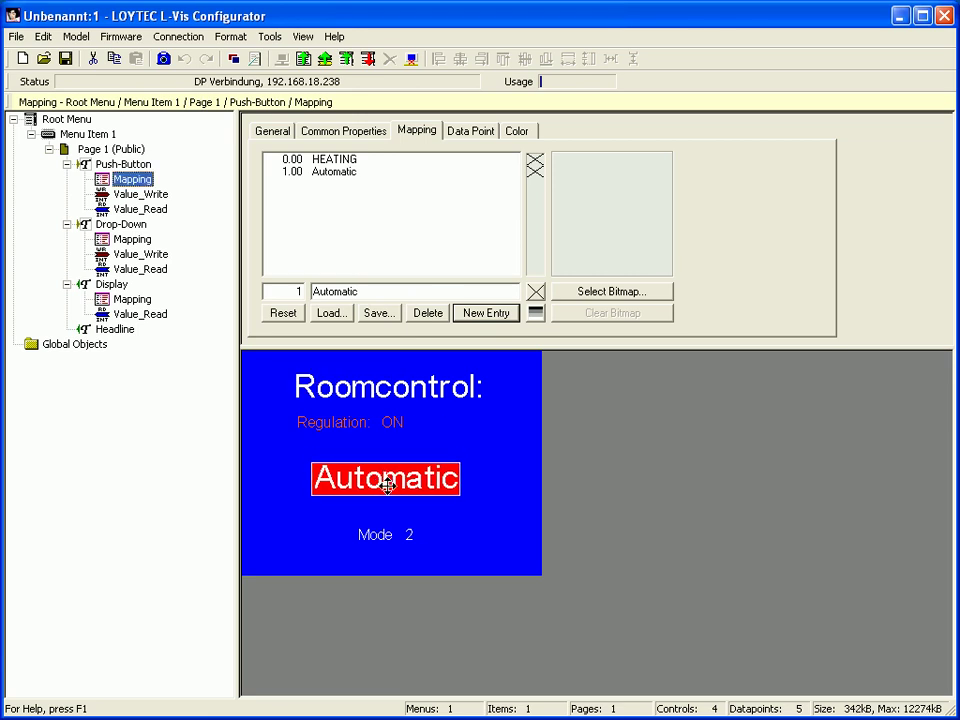
{"action": "left_click", "coordinate": [369, 60]}
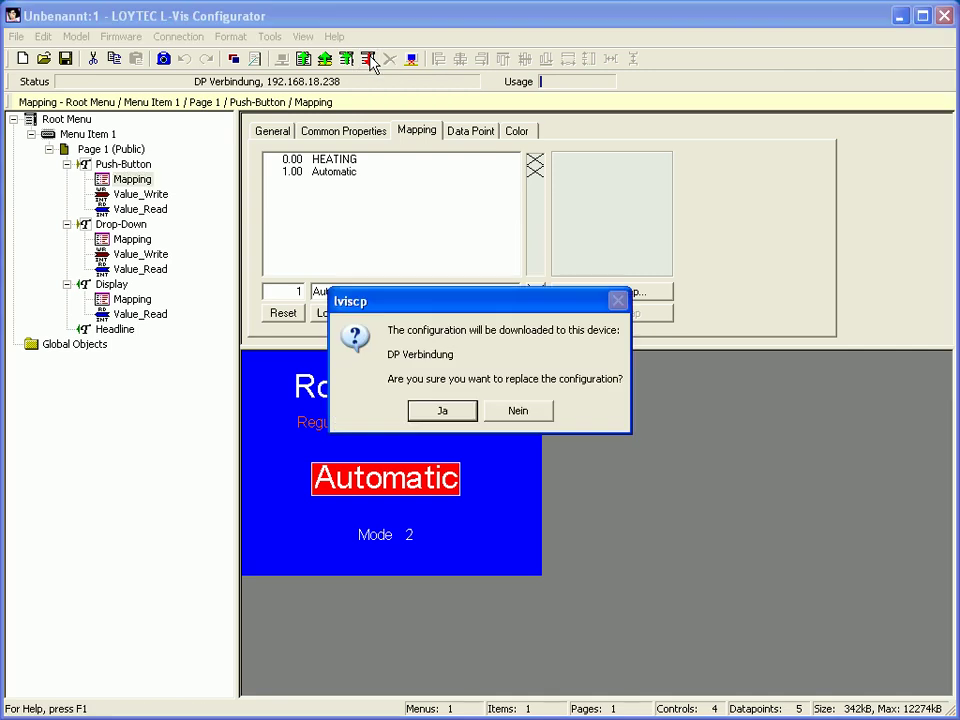
{"action": "left_click", "coordinate": [442, 411]}
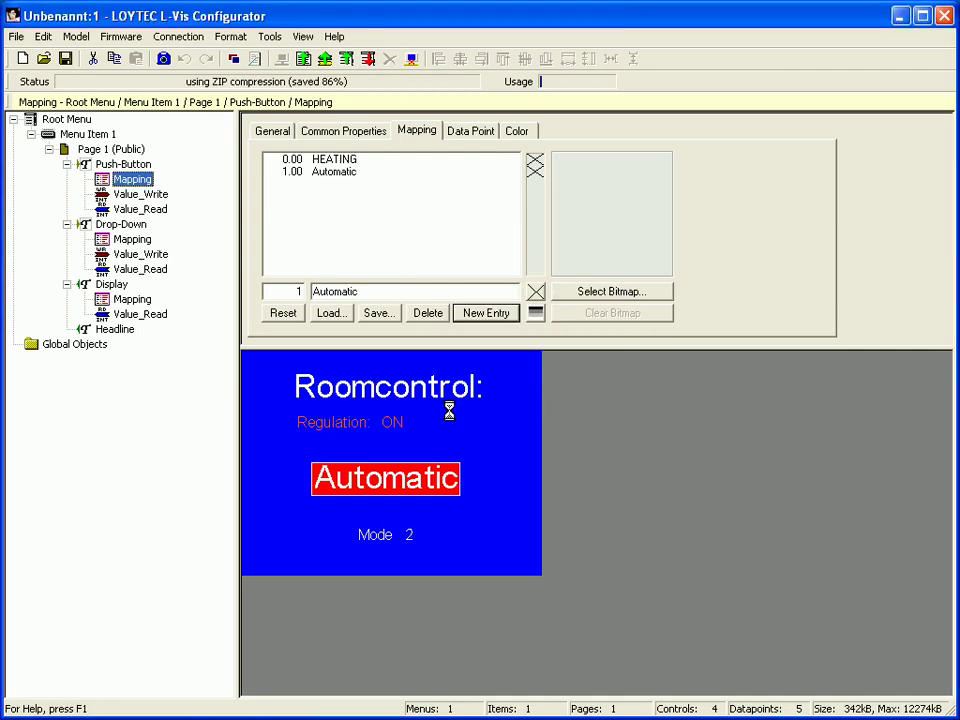